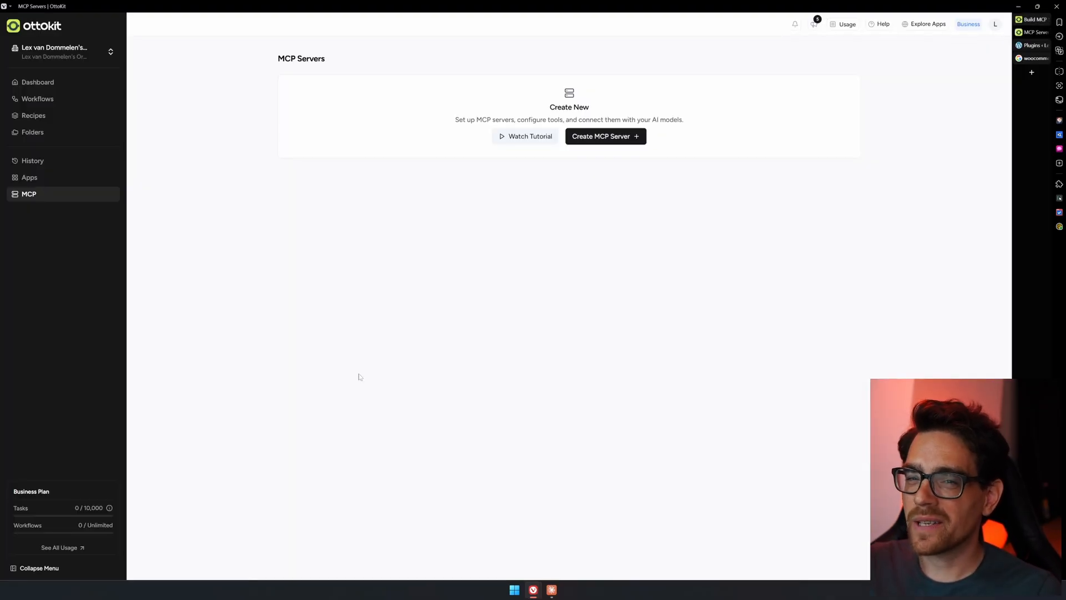
Create an active MCP server named "Demo Content".
left_click(609, 137)
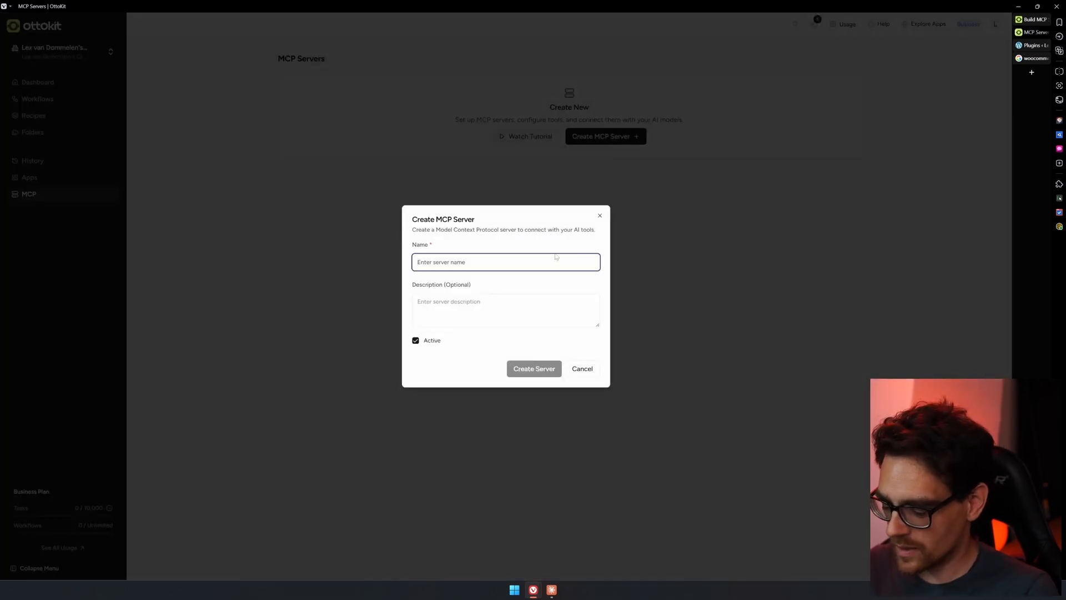
type("Demo C")
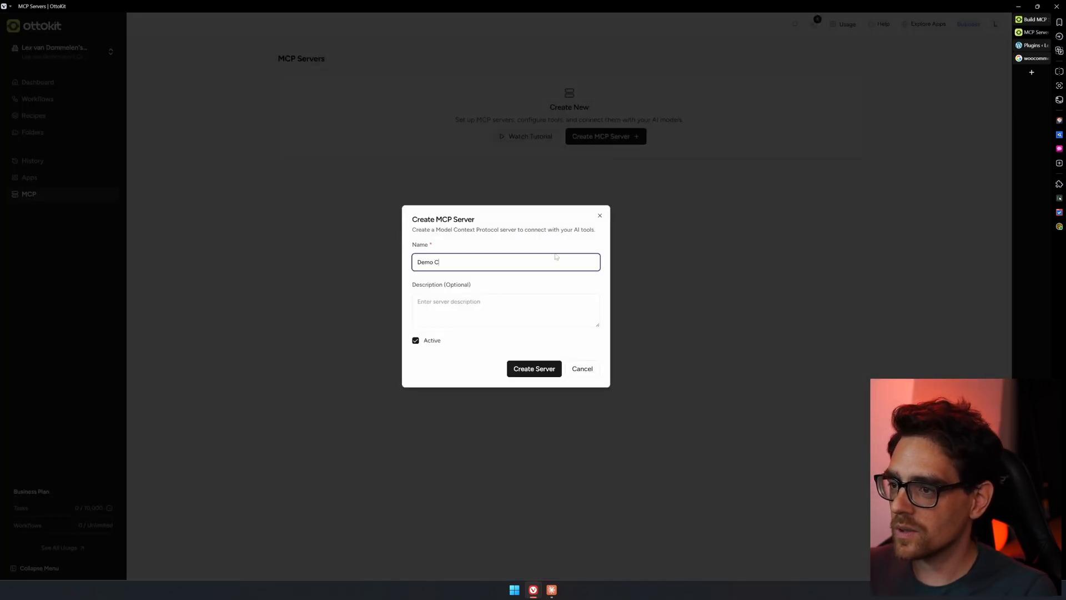
type("ontent")
key("Return")
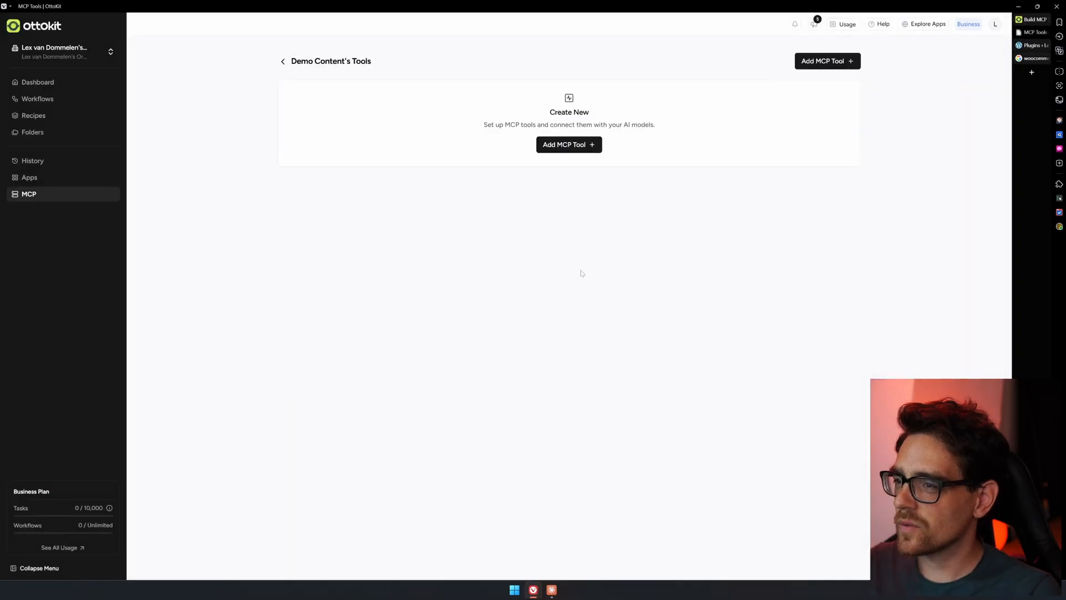
Start a new MCP tool for the server with the WordPress integration and open the form for creating a new connection.
left_click(585, 149)
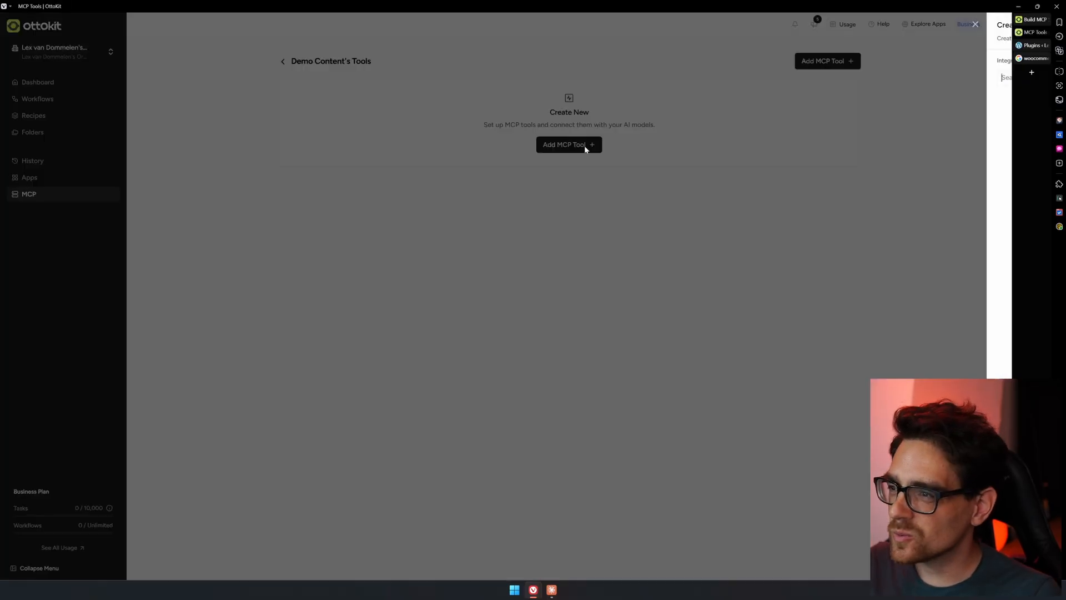
left_click(658, 79)
type("wordpress")
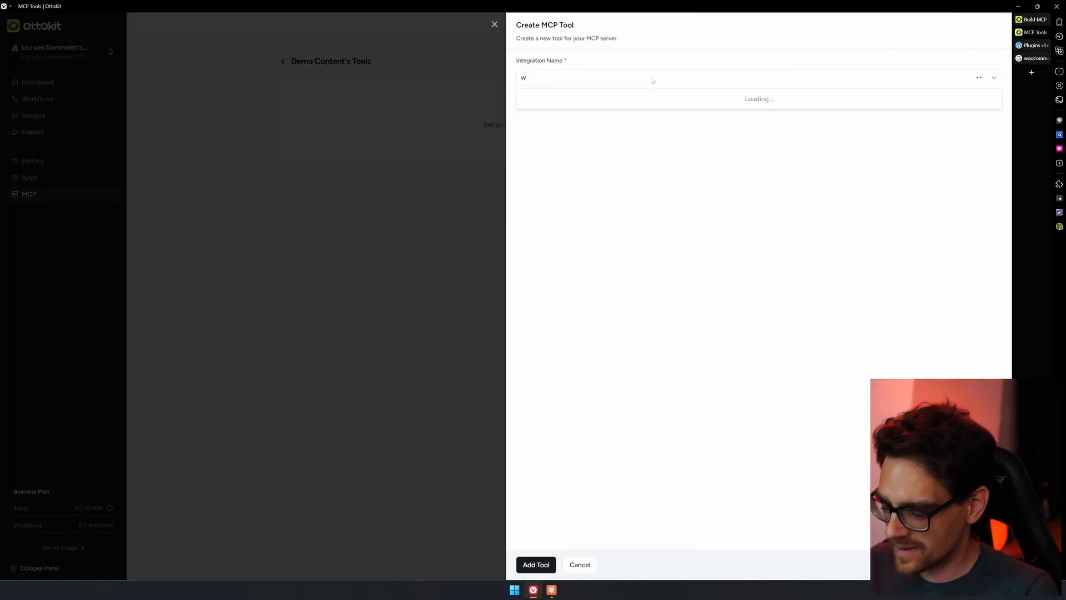
key("Return")
left_click(608, 116)
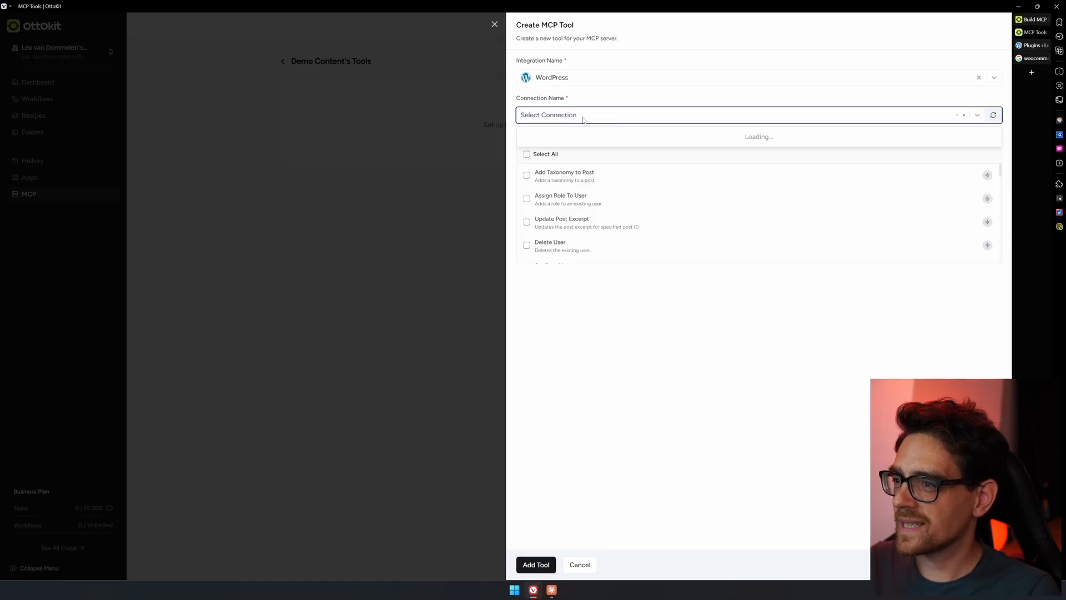
left_click(766, 162)
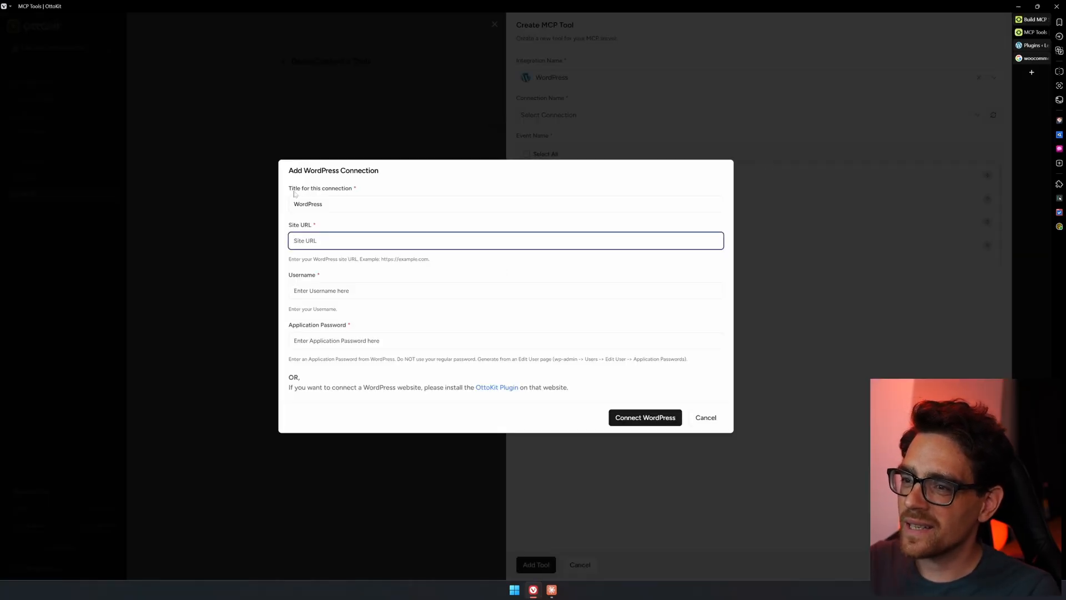
Title the connection "WordPress Ottokit demo" and fill in the site URL with the address copied from the WordPress admin page.
key("shift+Tab")
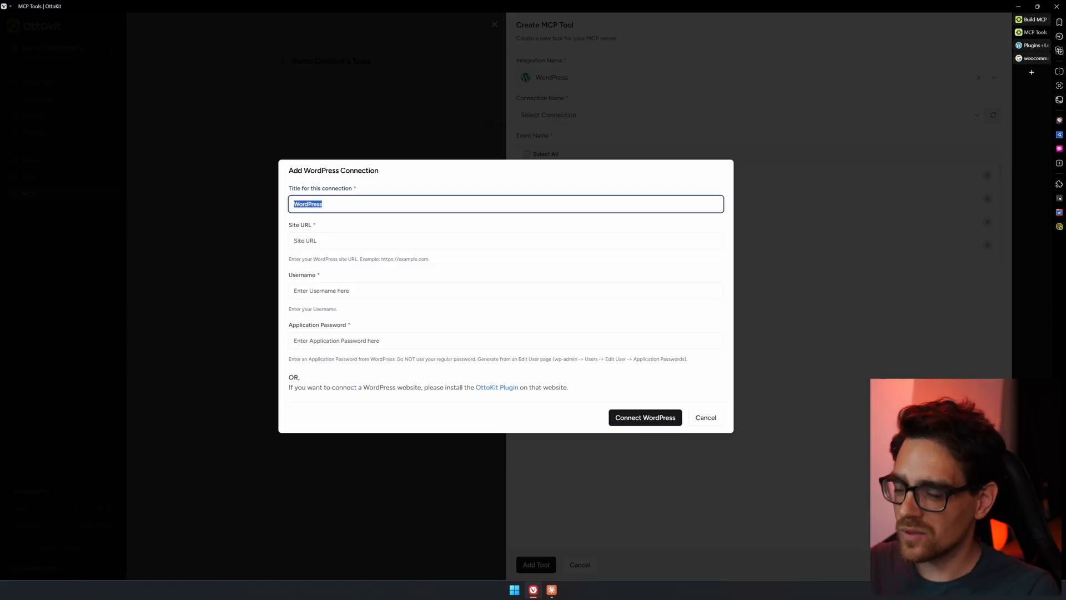
key("Right")
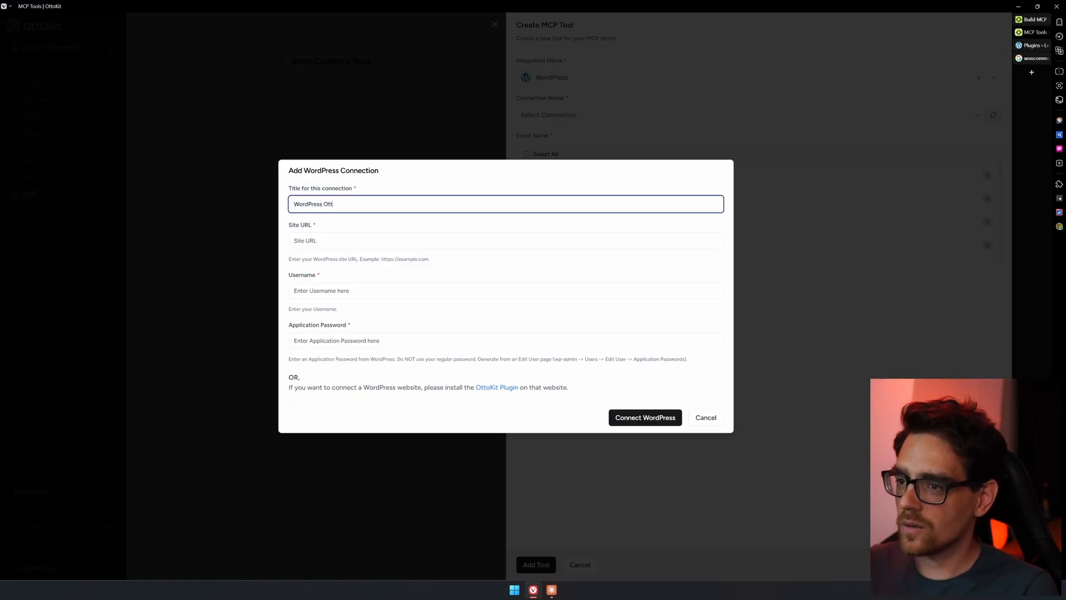
type("Ottokit demo")
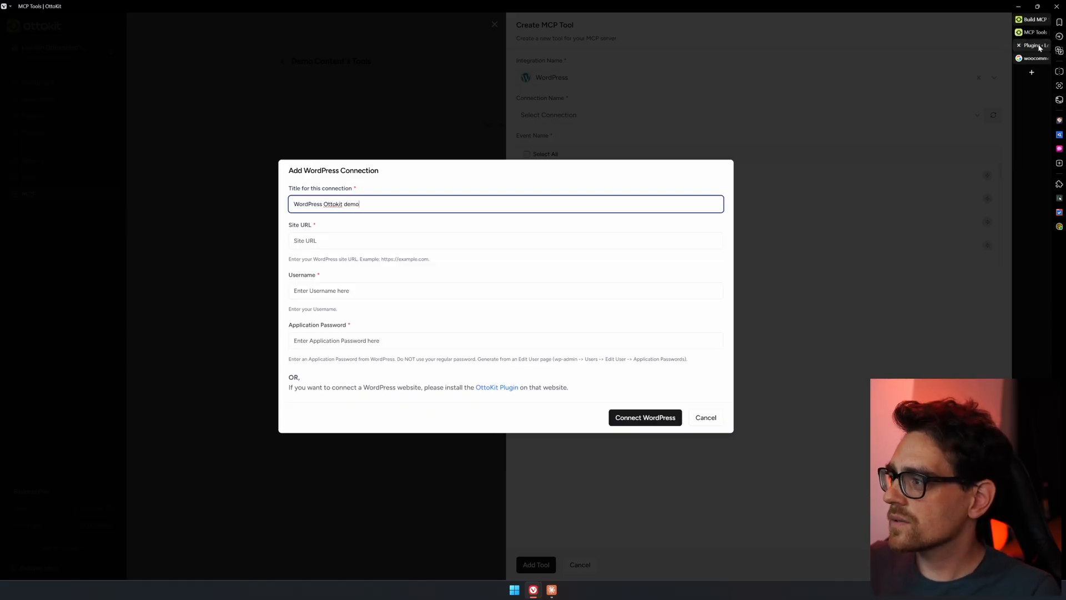
left_click(1038, 46)
key("ctrl+l")
key("ctrl+c")
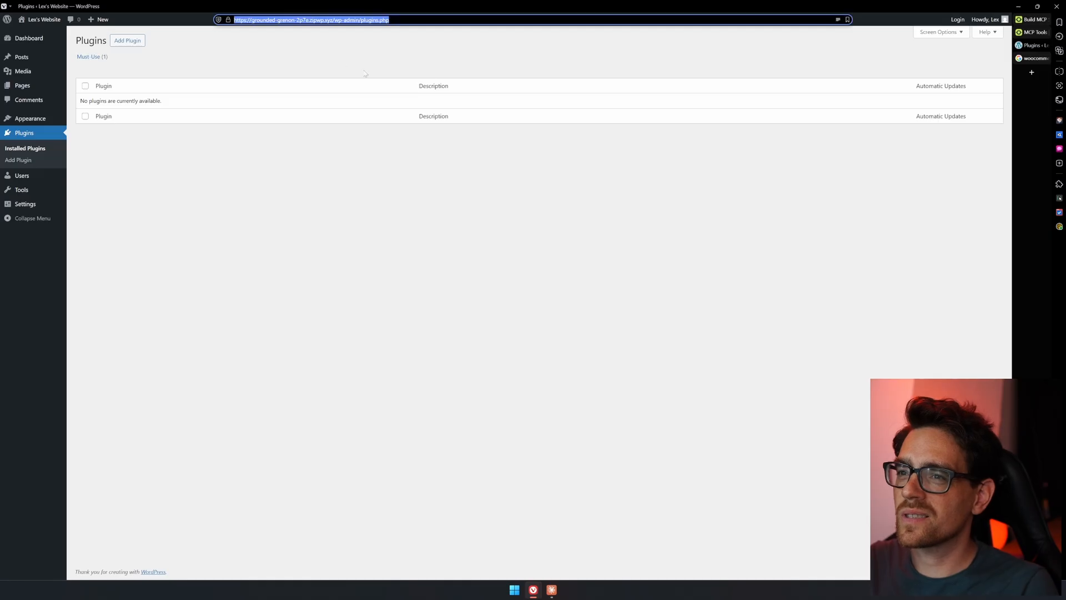
left_click(1034, 58)
left_click(1034, 32)
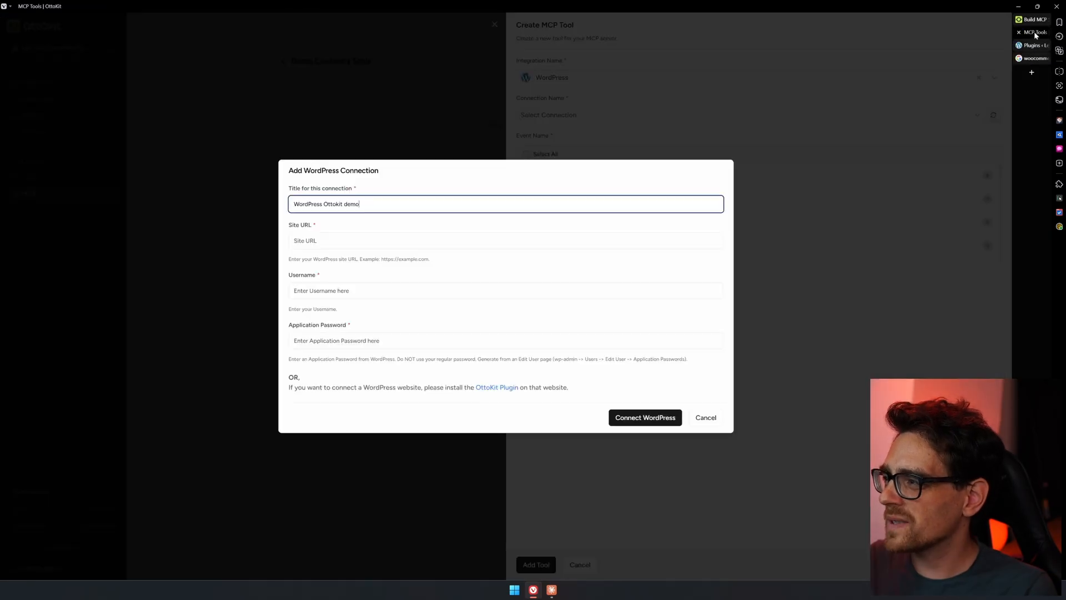
key("Tab")
key("ctrl+v")
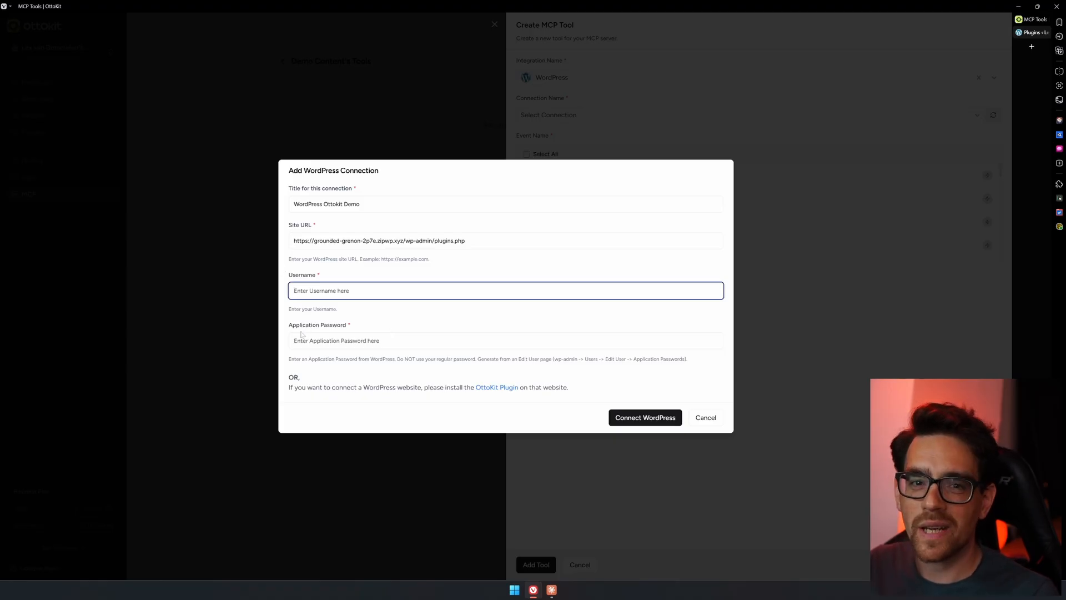
Download the OttoKit plugin, then install and activate it on the WordPress site from suretriggers.zip.
left_click(498, 387)
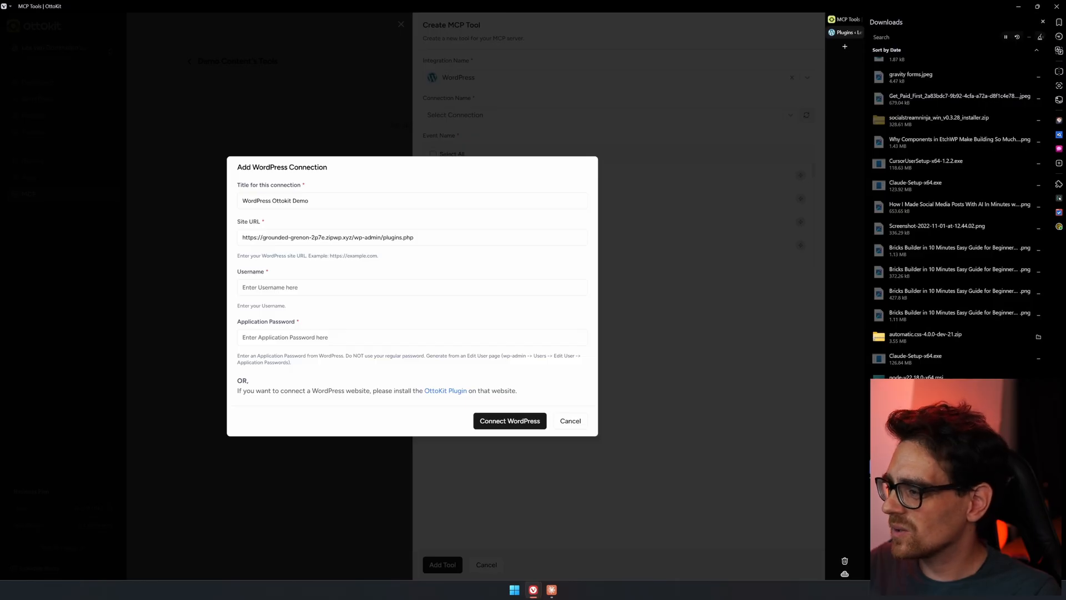
left_click(843, 31)
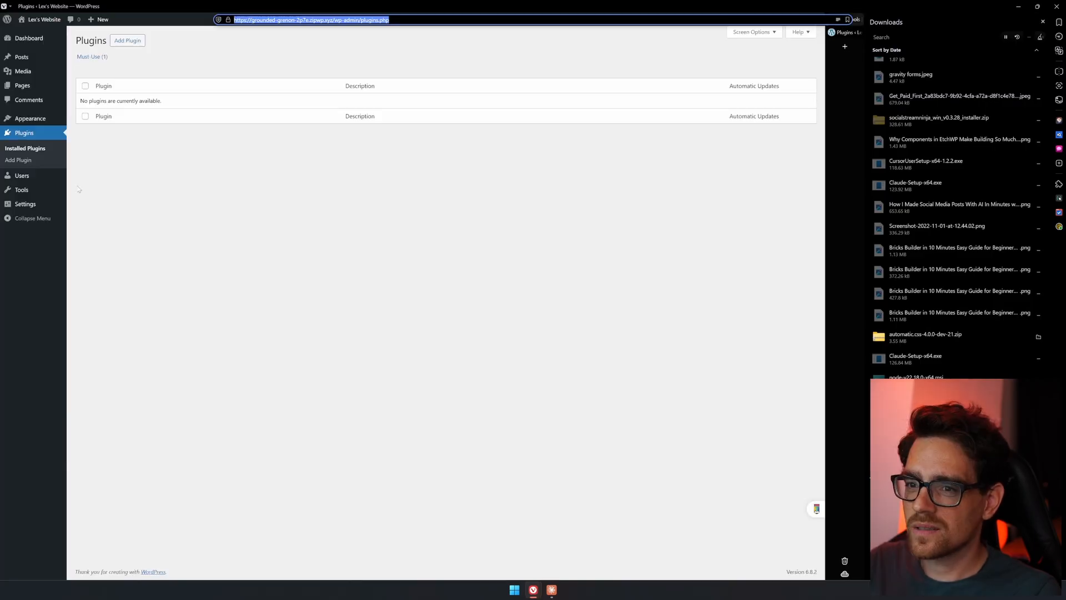
left_click(123, 42)
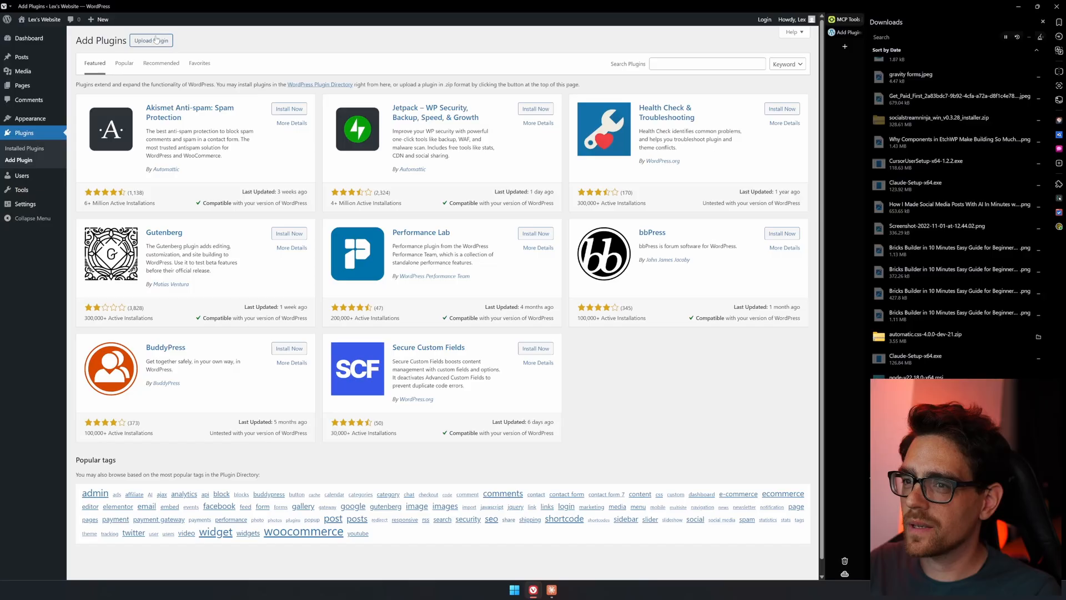
left_click(151, 40)
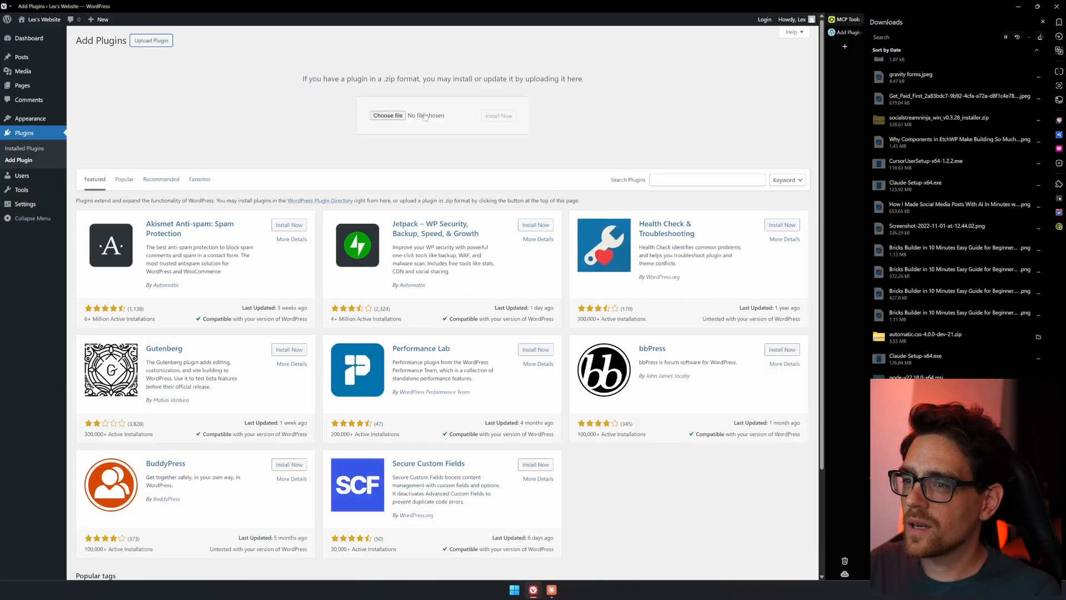
left_click(402, 117)
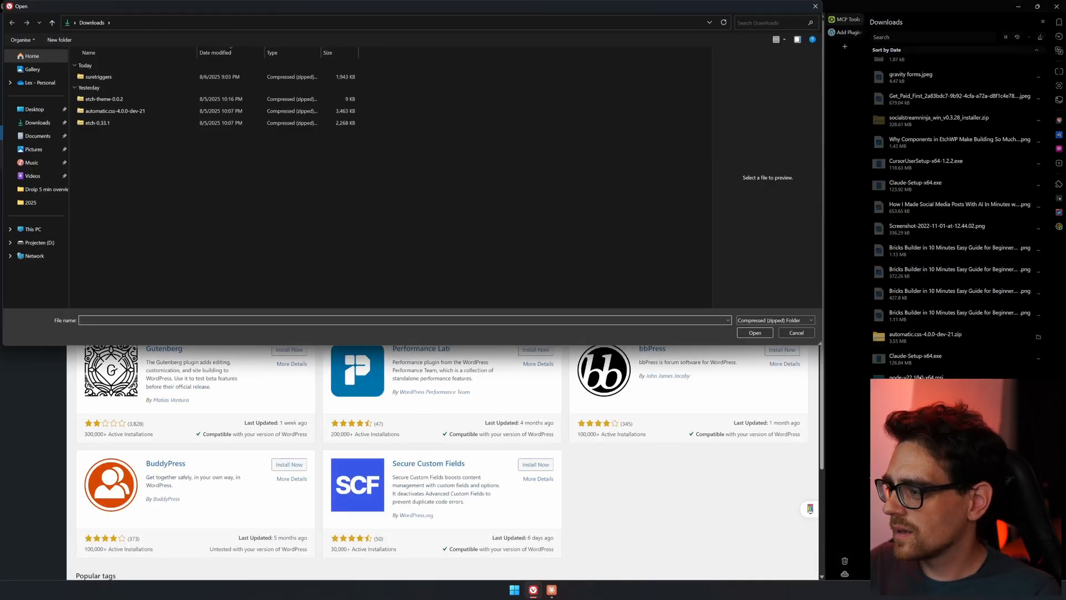
double_click(120, 78)
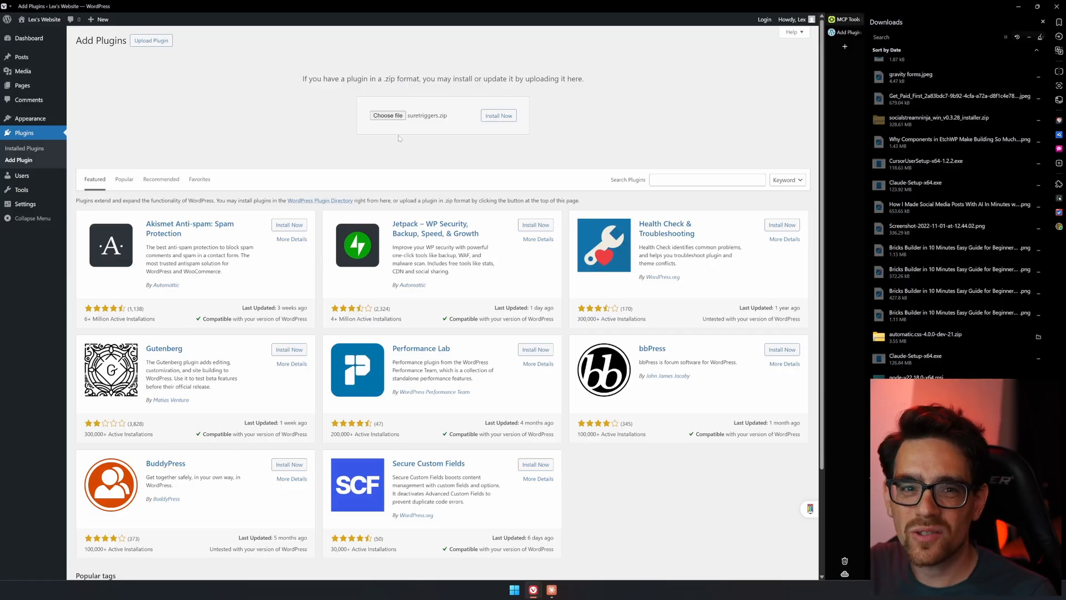
left_click(511, 118)
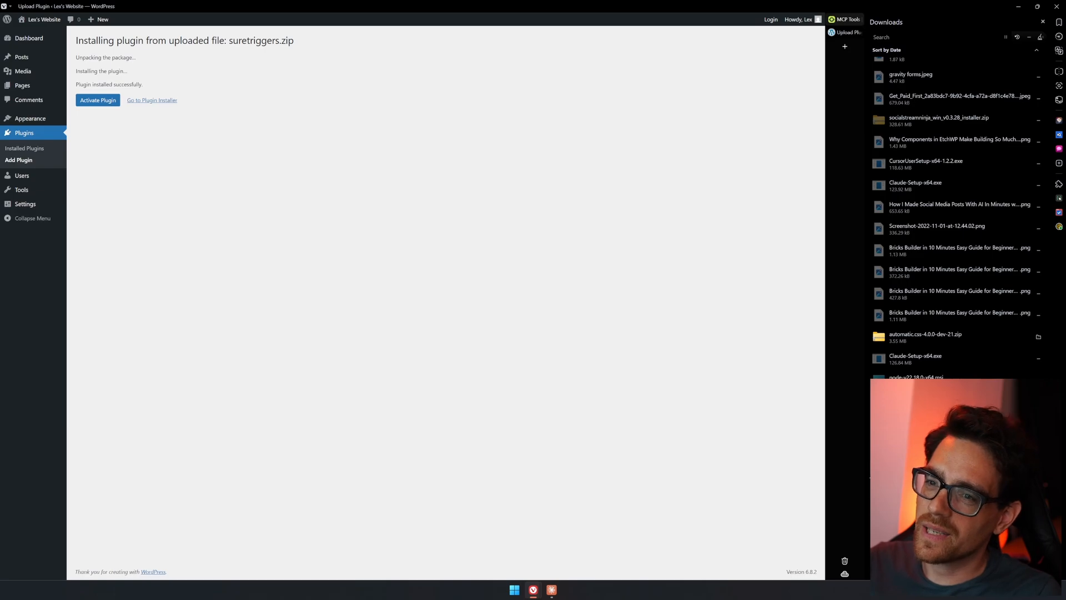
left_click(112, 100)
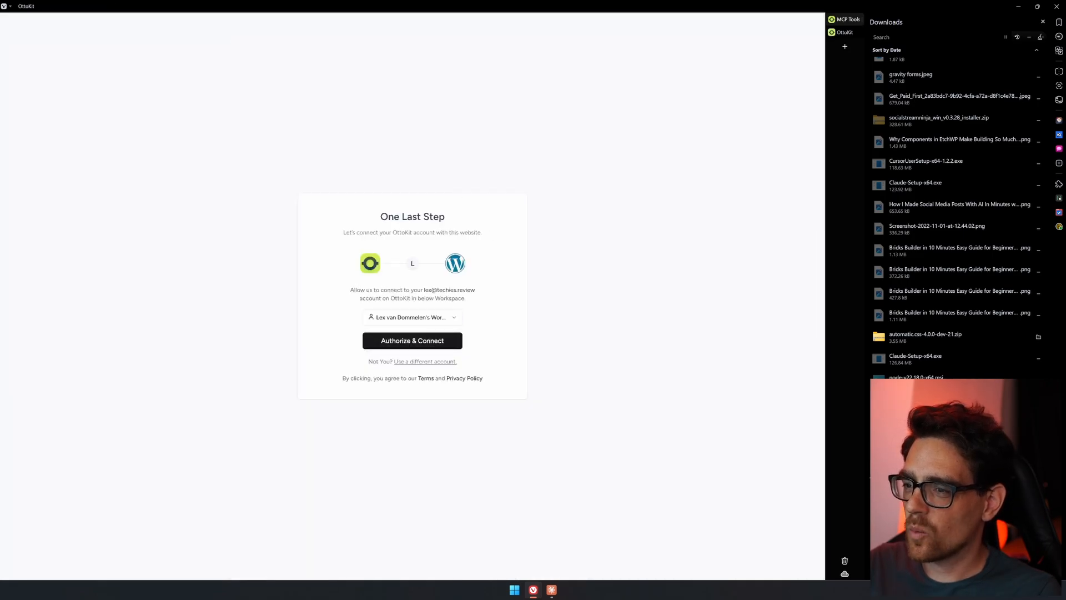
Select the workspace under the first listed organization and authorize OttoKit to connect to the WordPress site.
left_click(412, 317)
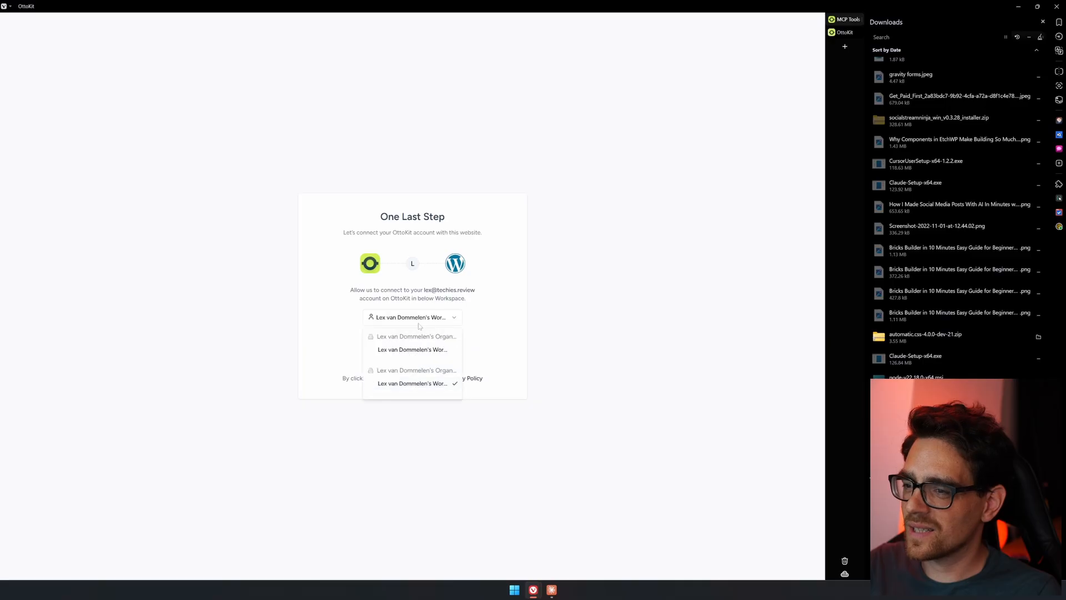
left_click(427, 348)
left_click(428, 340)
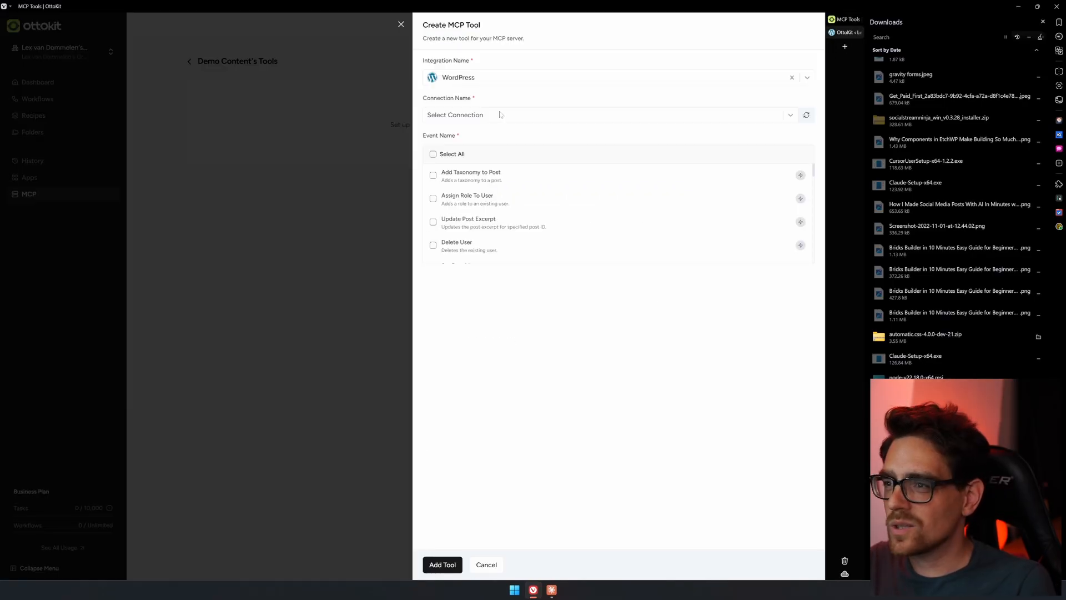
Restart the MCP tool form with the WordPress integration and the connection "WordPress - grounded-grenon-2p7e.zipwp.xyz".
key("Escape")
left_click(475, 144)
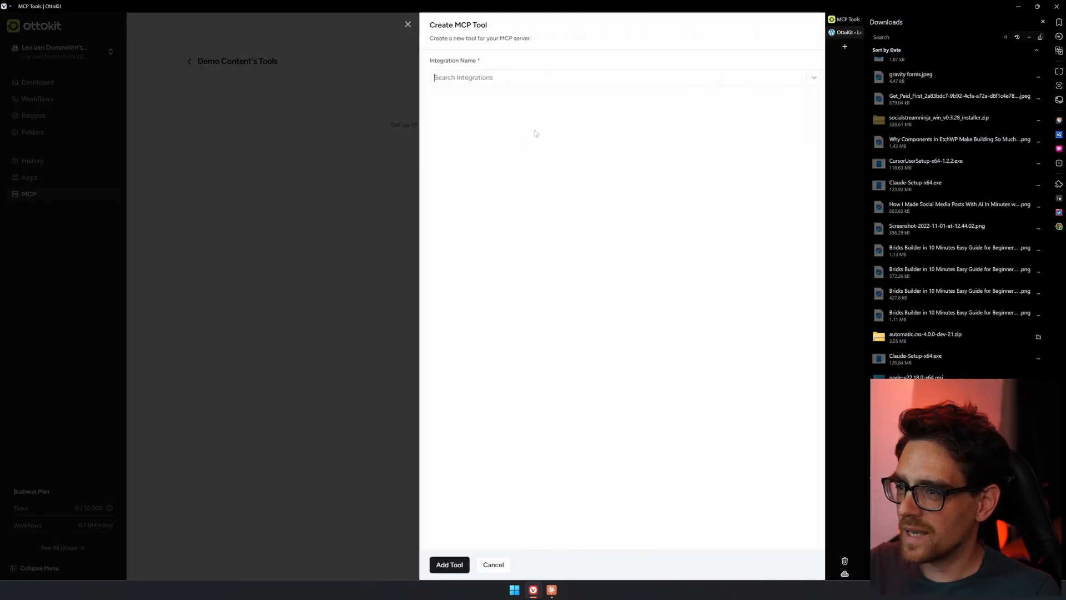
left_click(527, 85)
type("wordp")
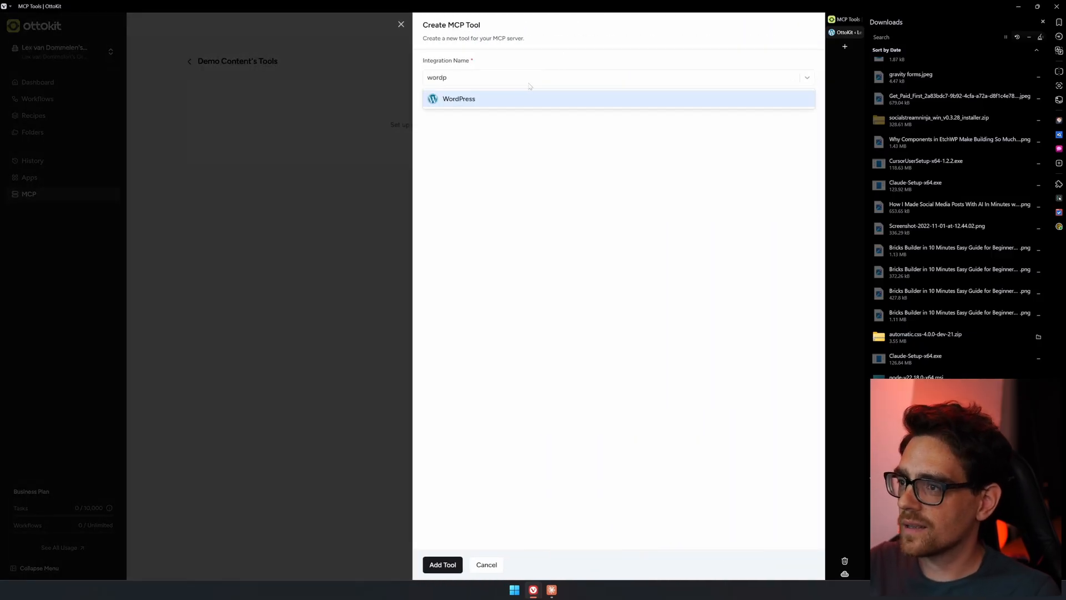
left_click(510, 98)
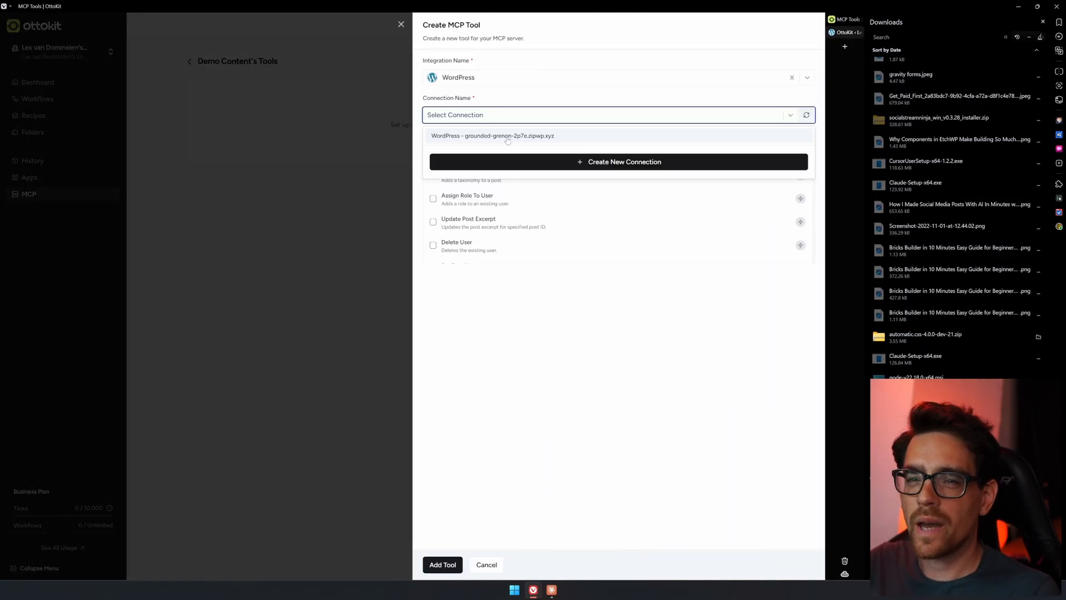
left_click(507, 136)
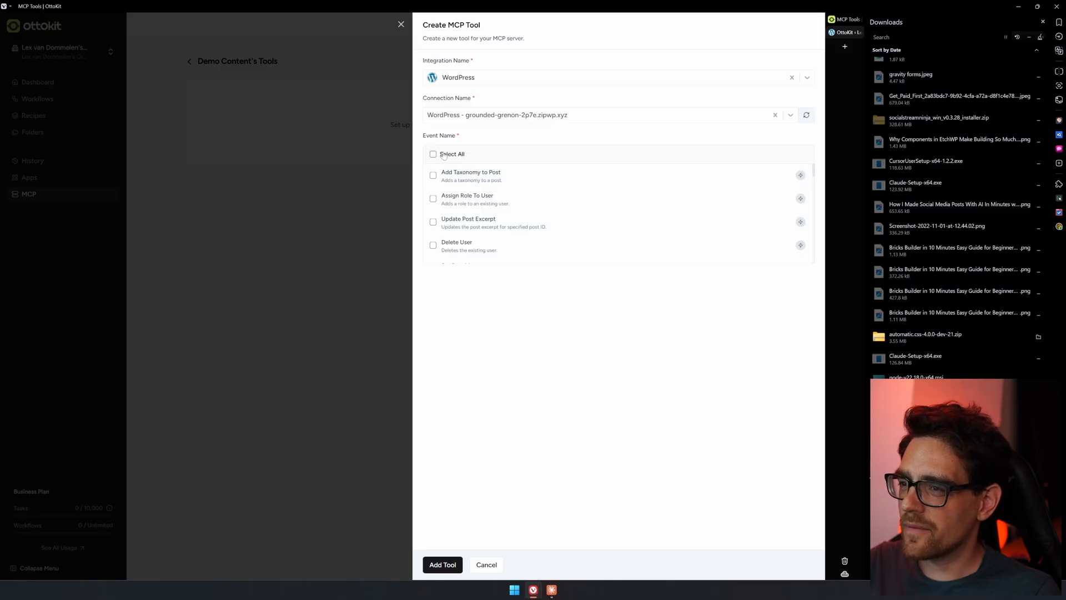
Add the tool with all WordPress events selected and return to the MCP servers list.
left_click(433, 155)
left_click(442, 565)
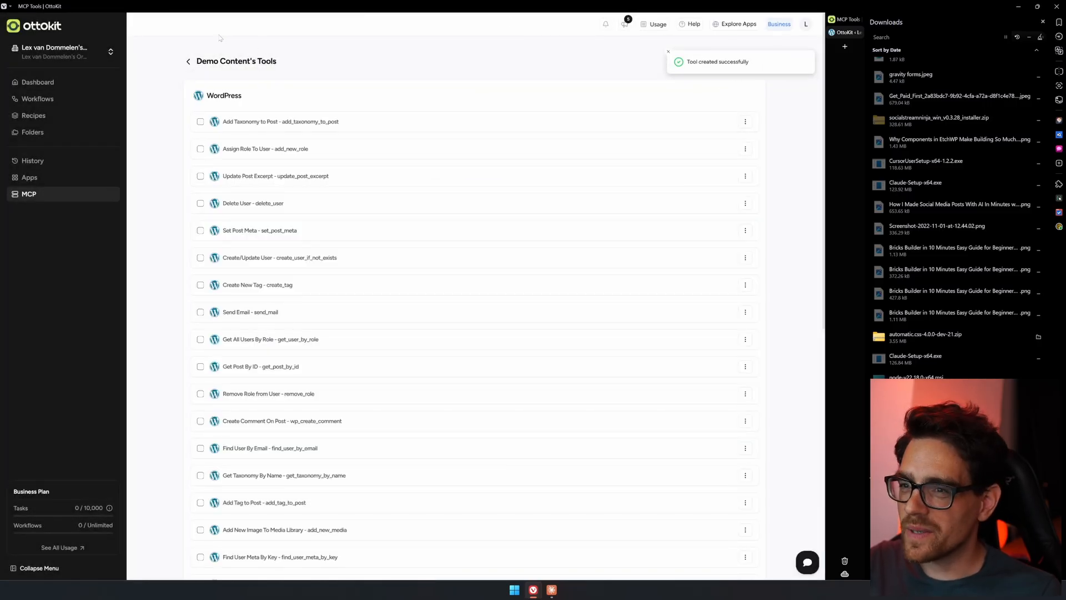
left_click(189, 62)
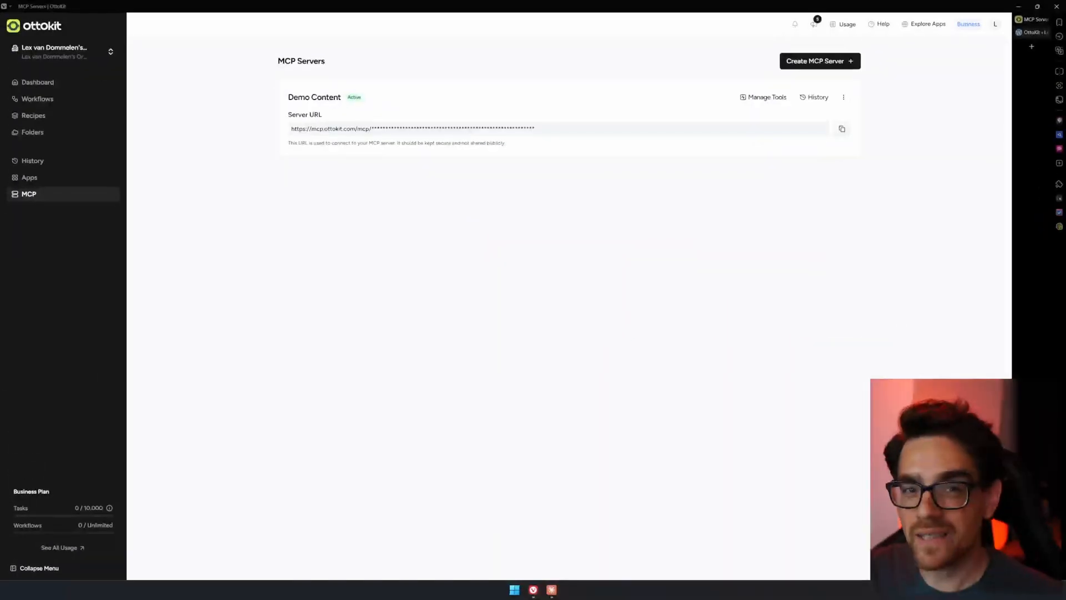
Open the Claude desktop download page, claude.ai/download, in a new browser tab.
left_click(1031, 46)
type("claude")
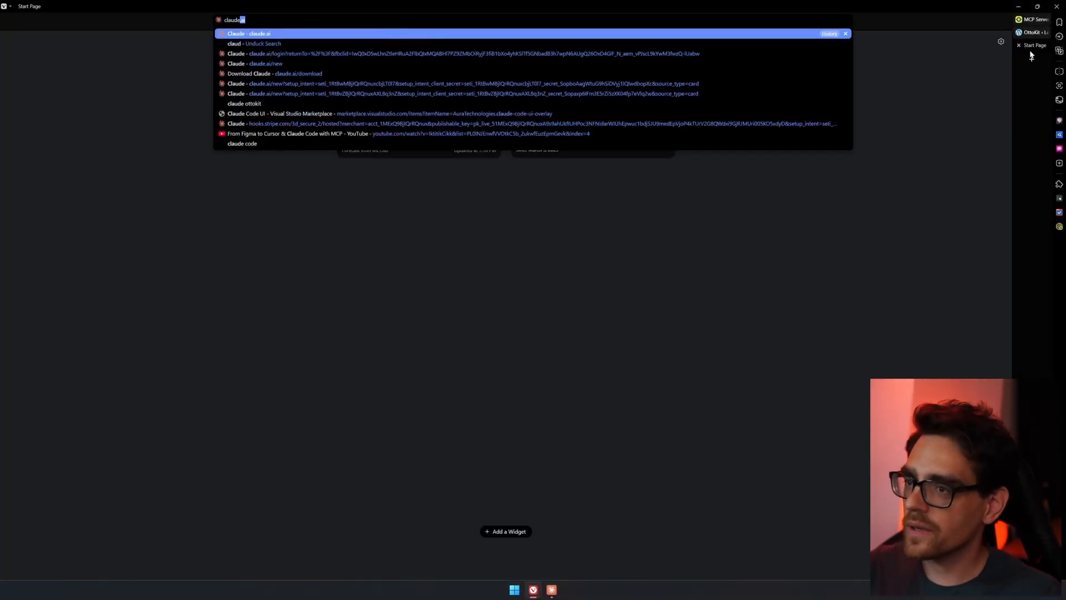
type(".")
key("Down")
key("Down")
key("Down")
key("Down")
key("Return")
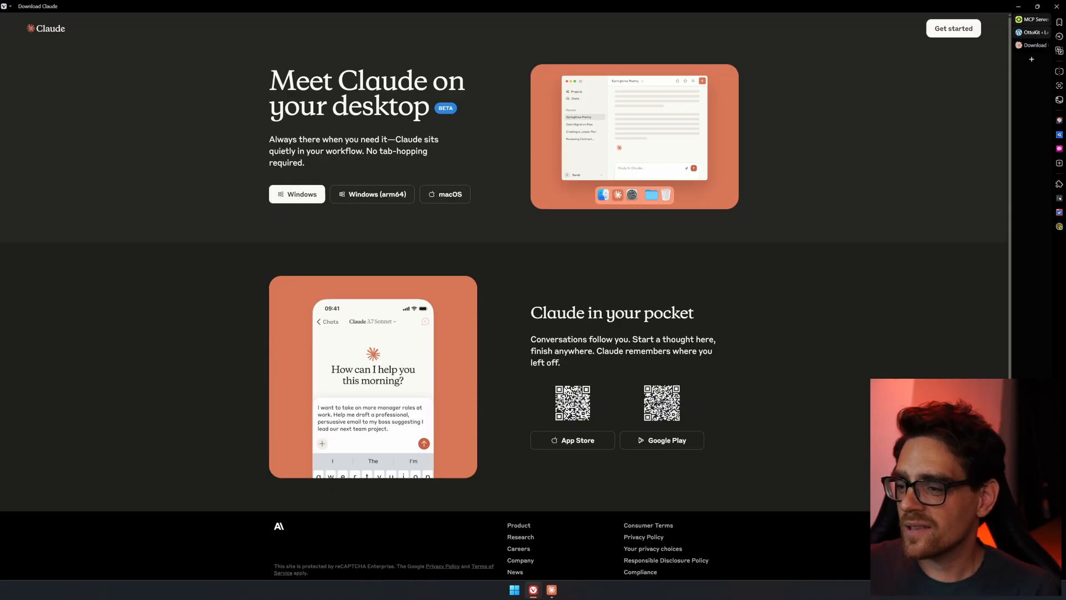
Switch to the Claude desktop app and open its settings.
mouse_move(556, 593)
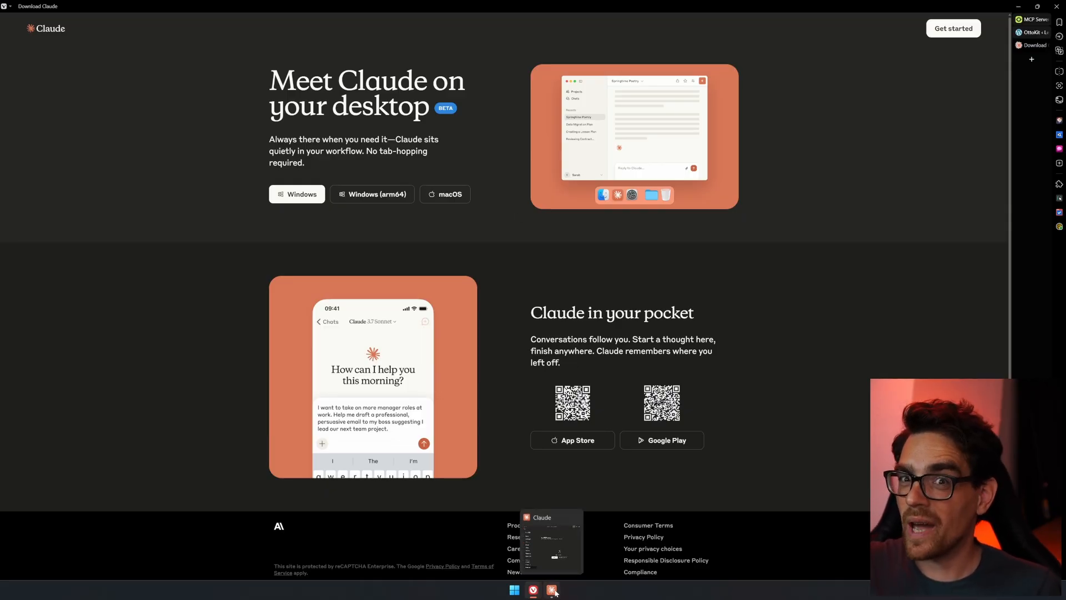
left_click(552, 591)
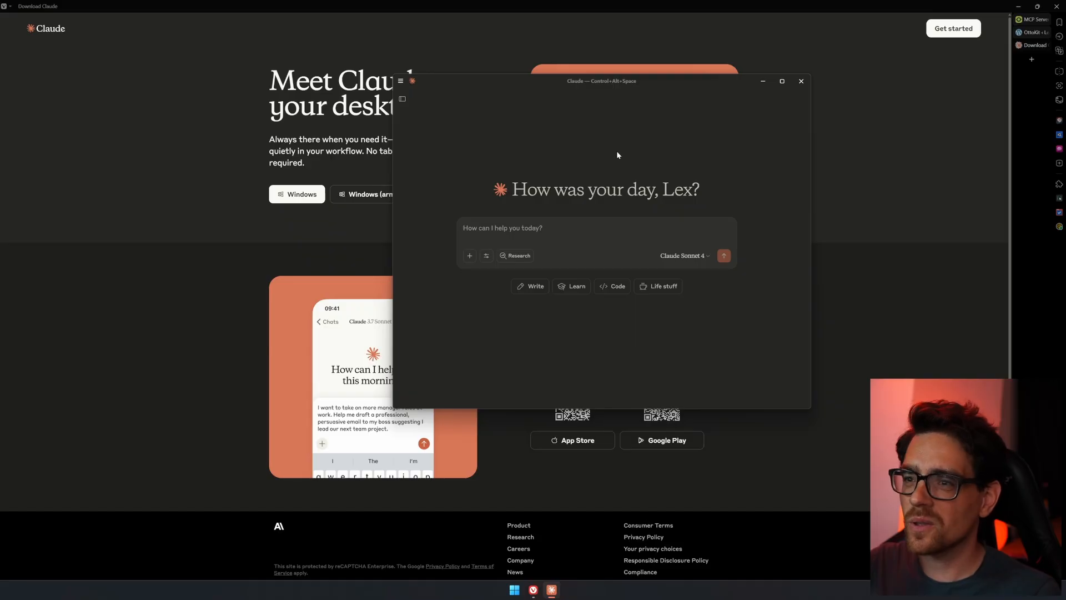
left_click(402, 84)
mouse_move(411, 91)
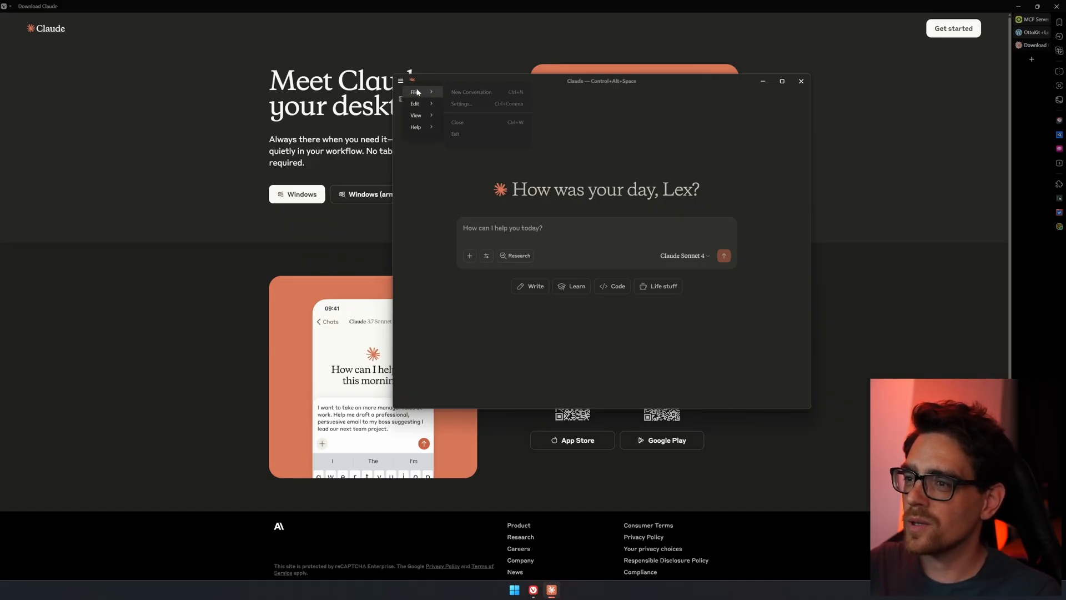
left_click(491, 106)
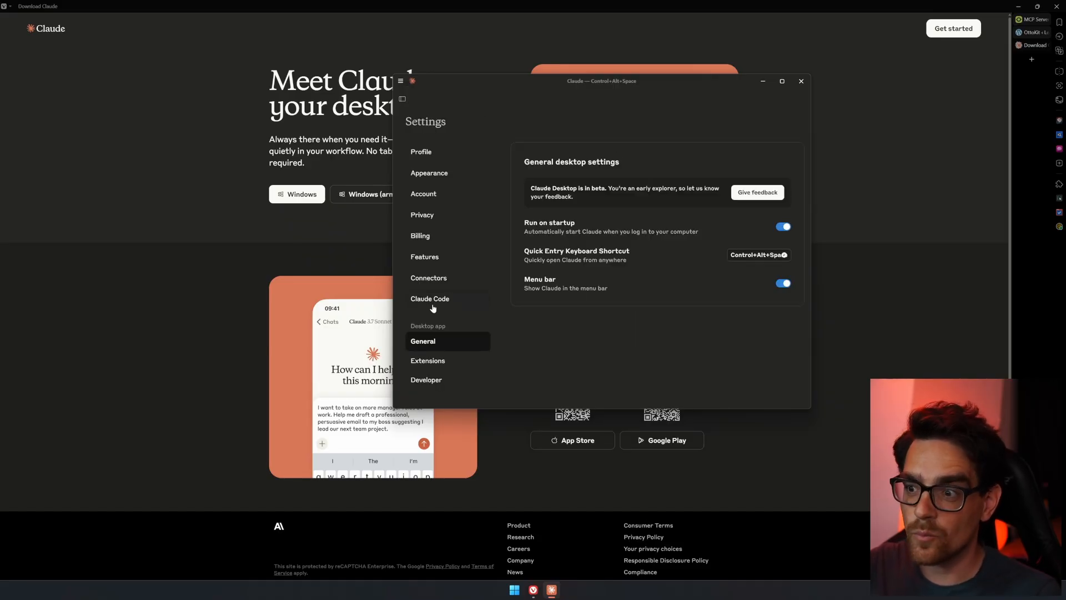
Open the claude_desktop_config file from Claude's developer settings in the code editor.
left_click(447, 378)
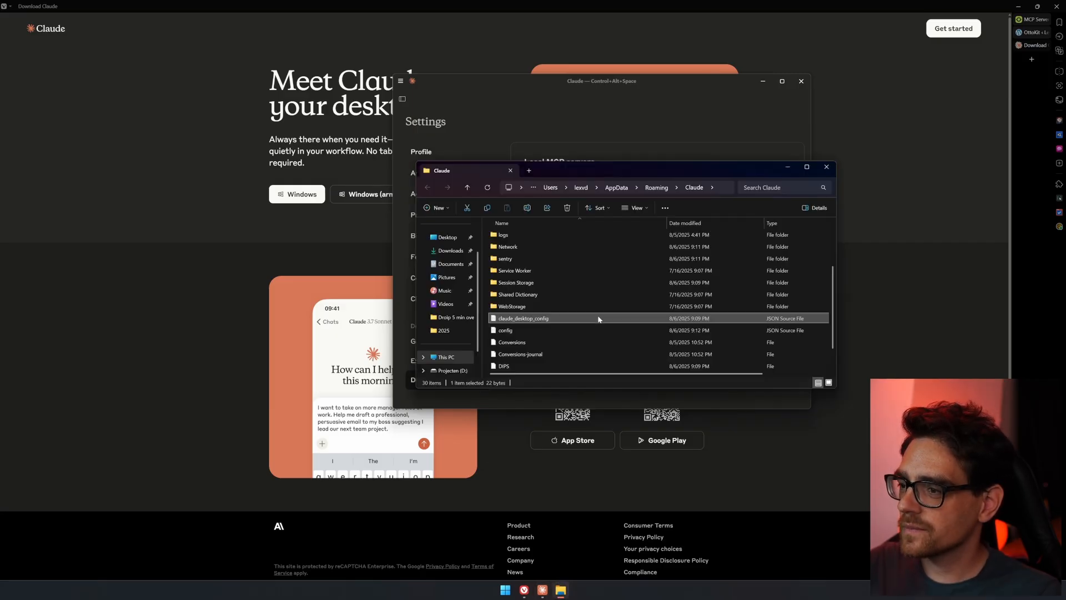
double_click(543, 318)
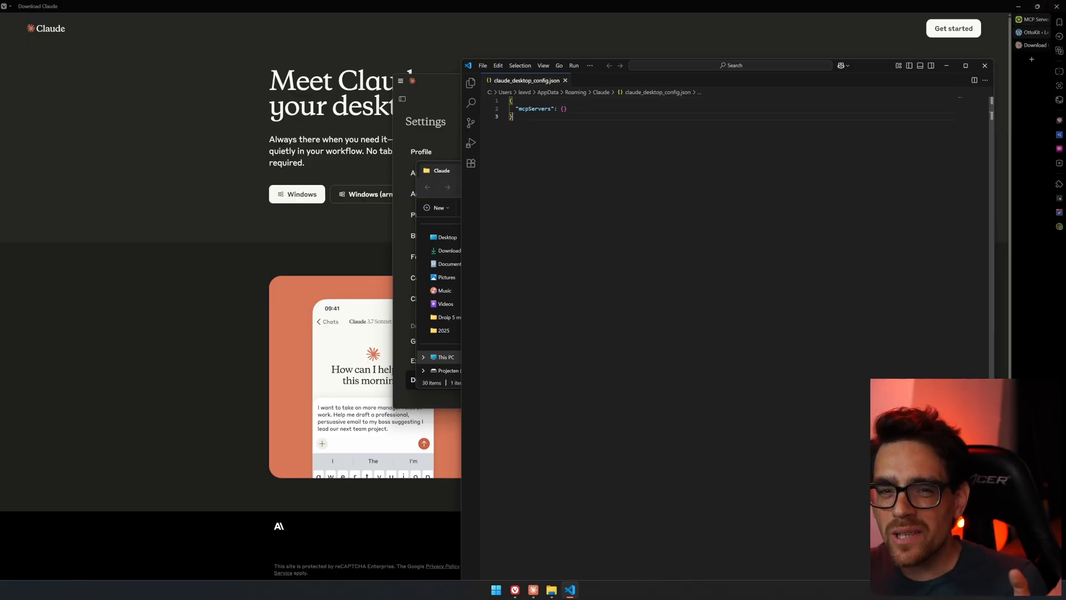
Open the OttoKit MCP Server documentation page in a new browser tab.
left_click(1032, 58)
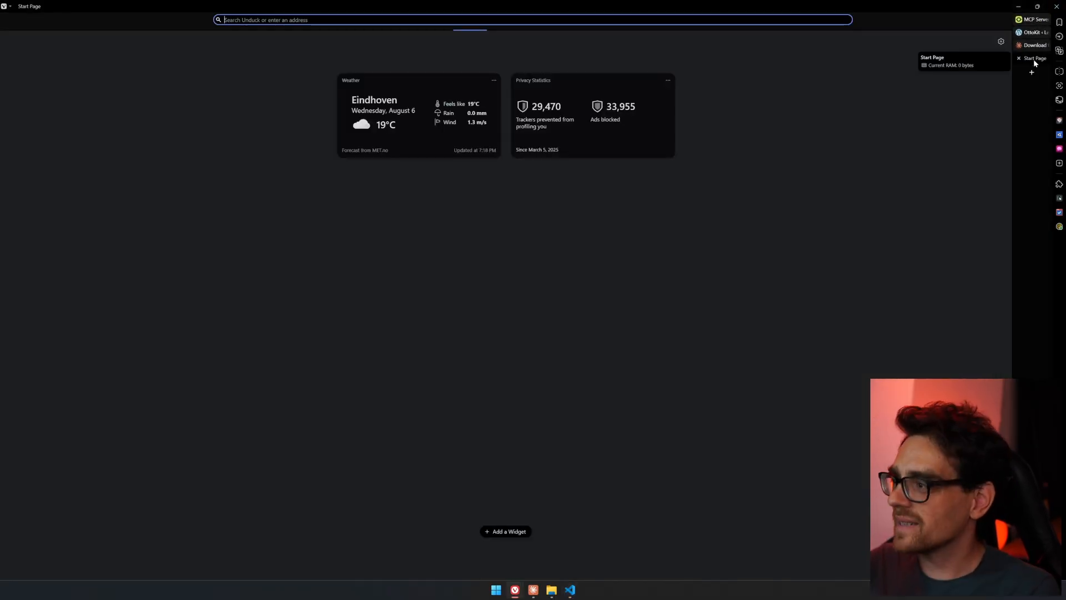
key("ctrl+v")
key("Return")
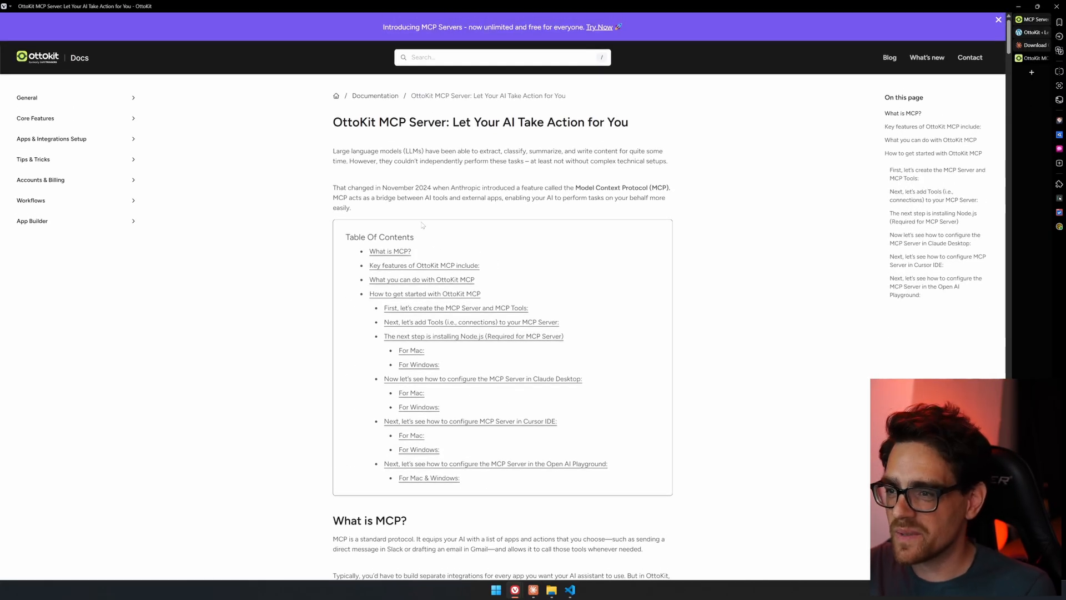
Find the Claude Desktop configuration section in the documentation and copy its mcpServers code containing the MCP Server URL placeholder.
scroll(422, 225, "down", 15)
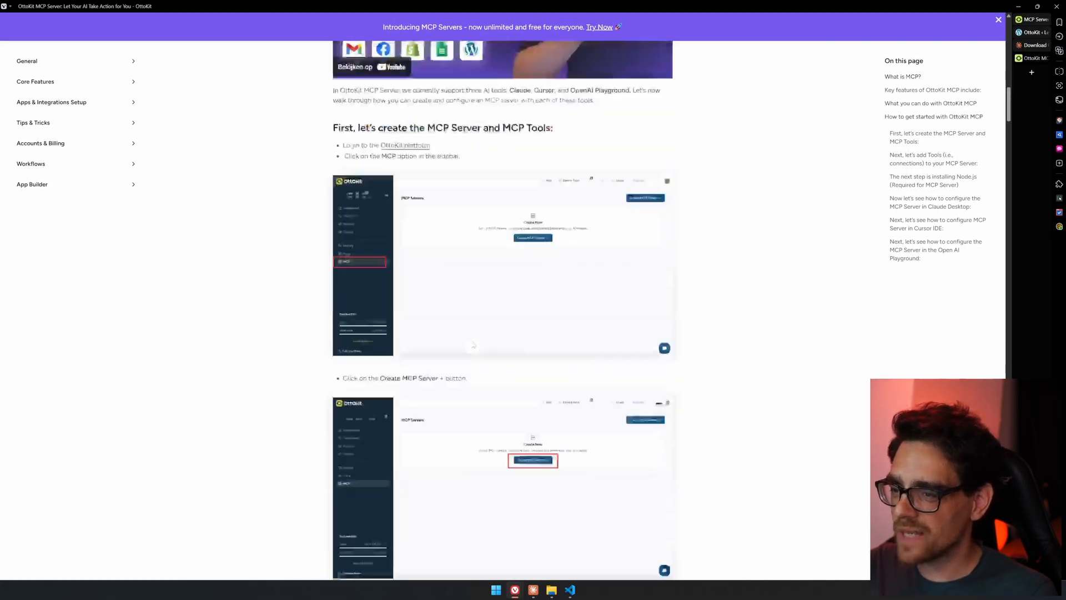
scroll(473, 345, "down", 15)
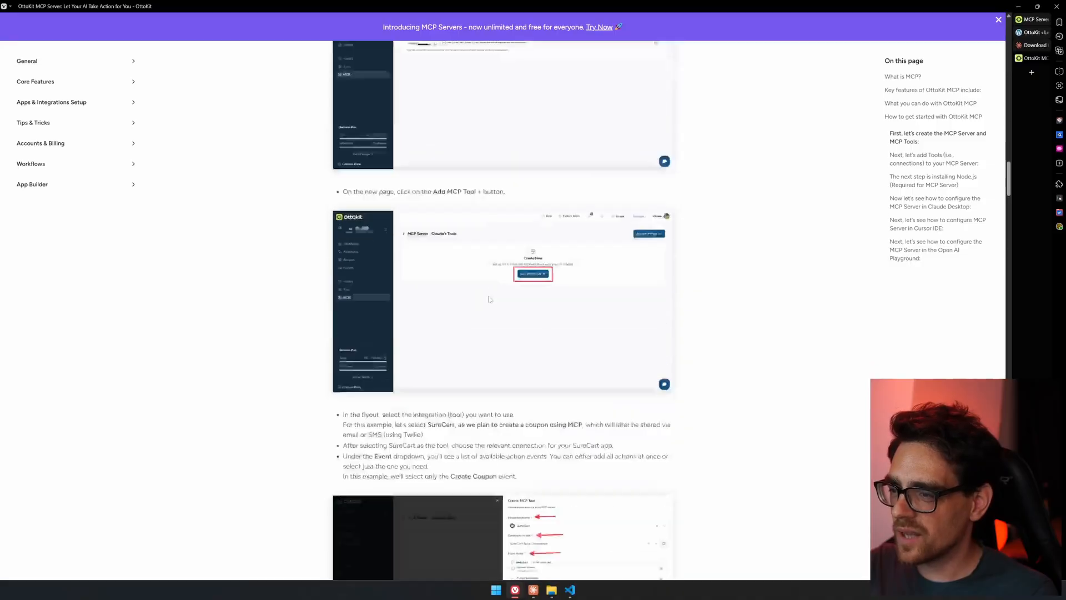
scroll(489, 299, "down", 15)
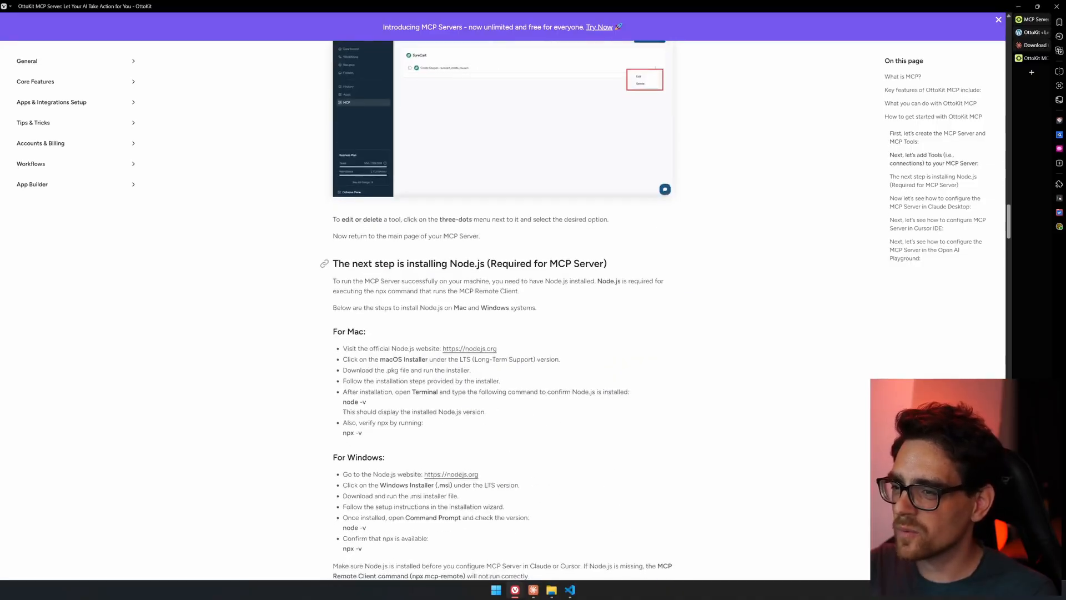
scroll(502, 311, "down", 6)
scroll(503, 311, "up", 2)
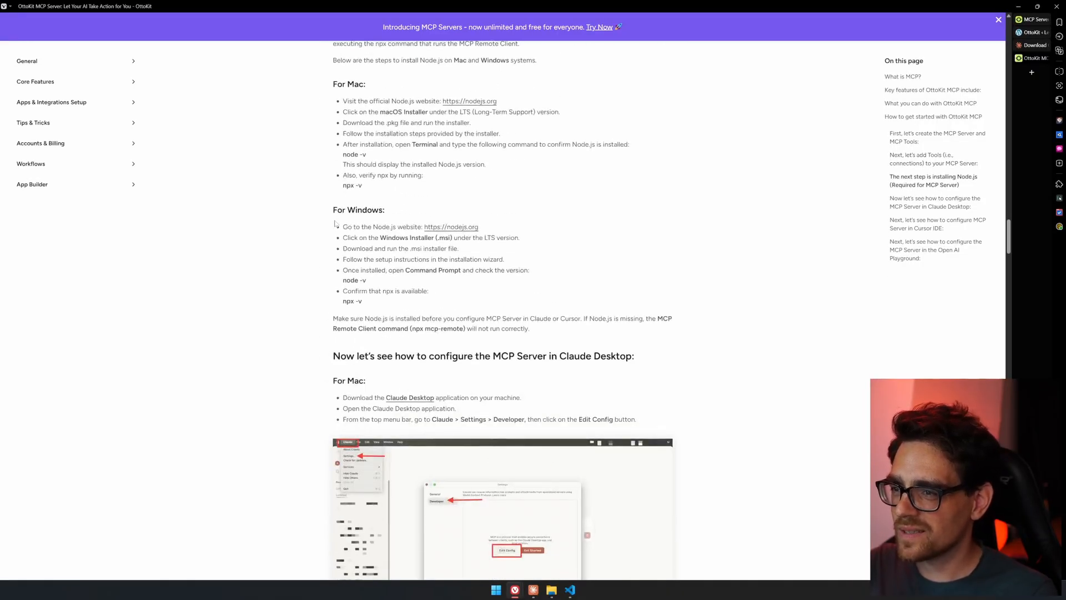
scroll(627, 251, "down", 10)
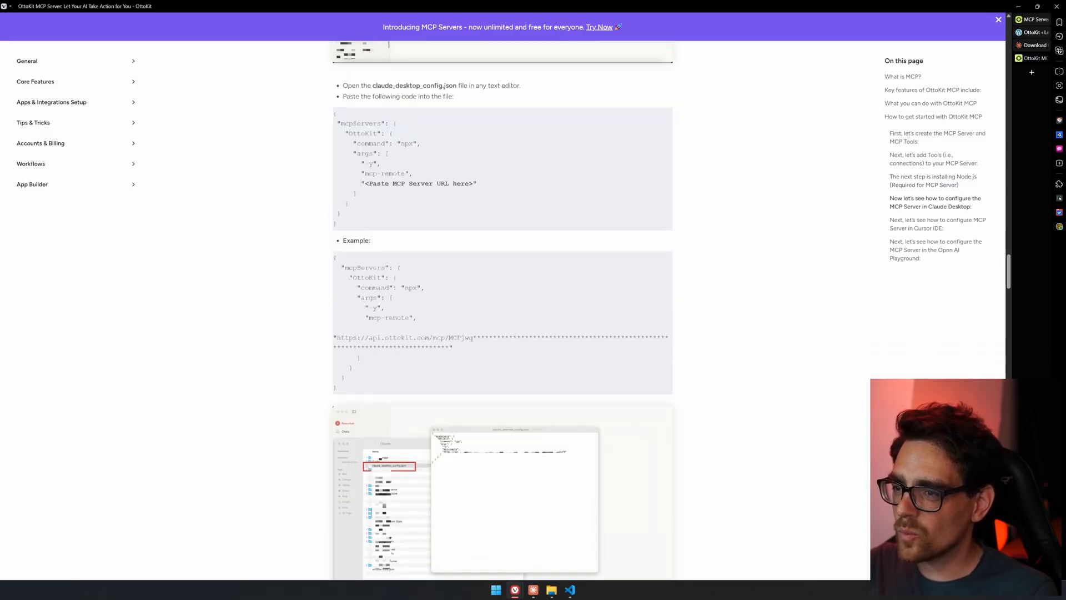
left_click_drag(358, 223, 331, 112)
key("ctrl+c")
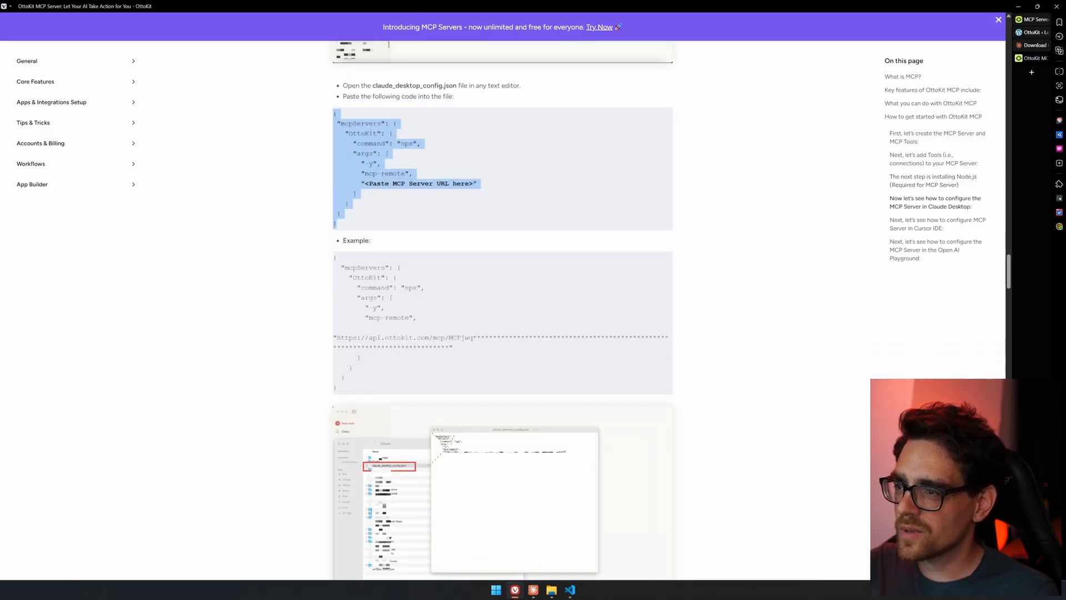
Switch to VS Code and replace the entire content of claude_desktop_config.json with the copied mcpServers code.
left_click(570, 590)
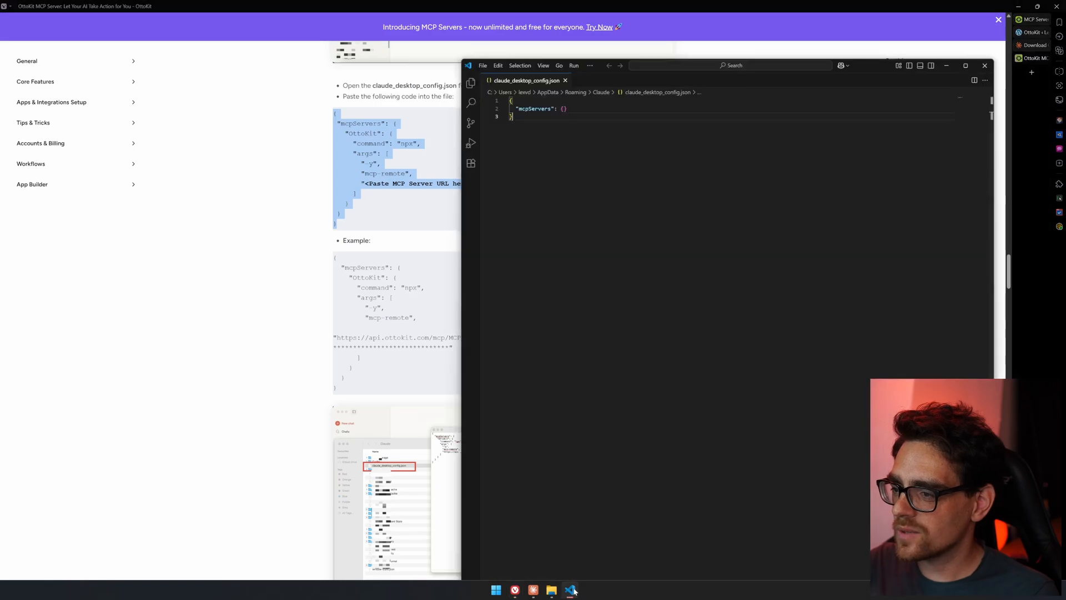
key("ctrl+a")
key("ctrl+v")
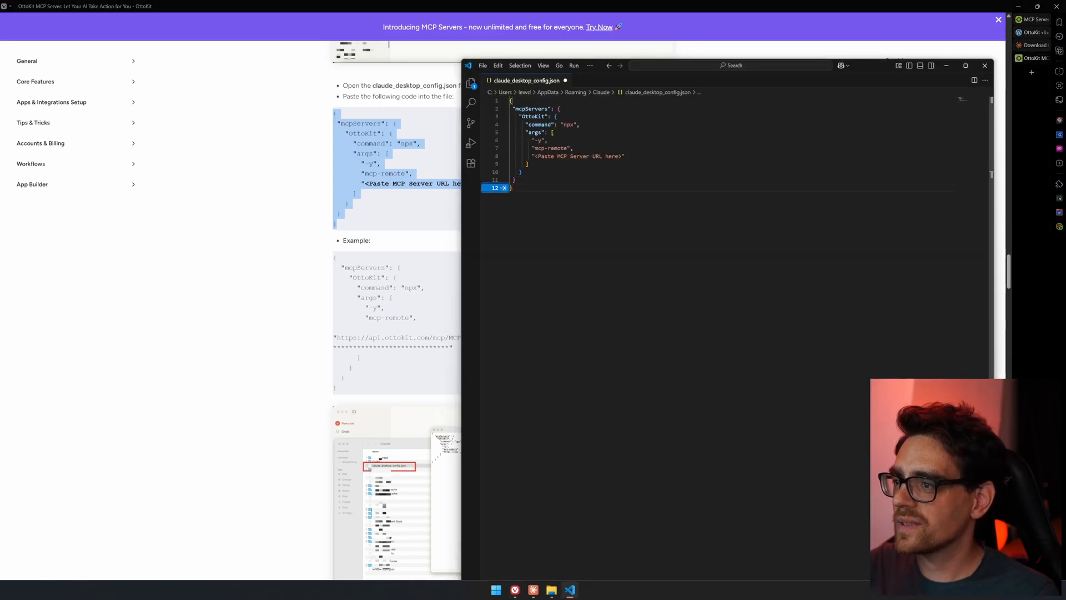
Replace the "<Paste MCP Server URL here>" placeholder with the private server URL copied from OttoKit's Demo Content MCP server.
left_click_drag(536, 156, 622, 156)
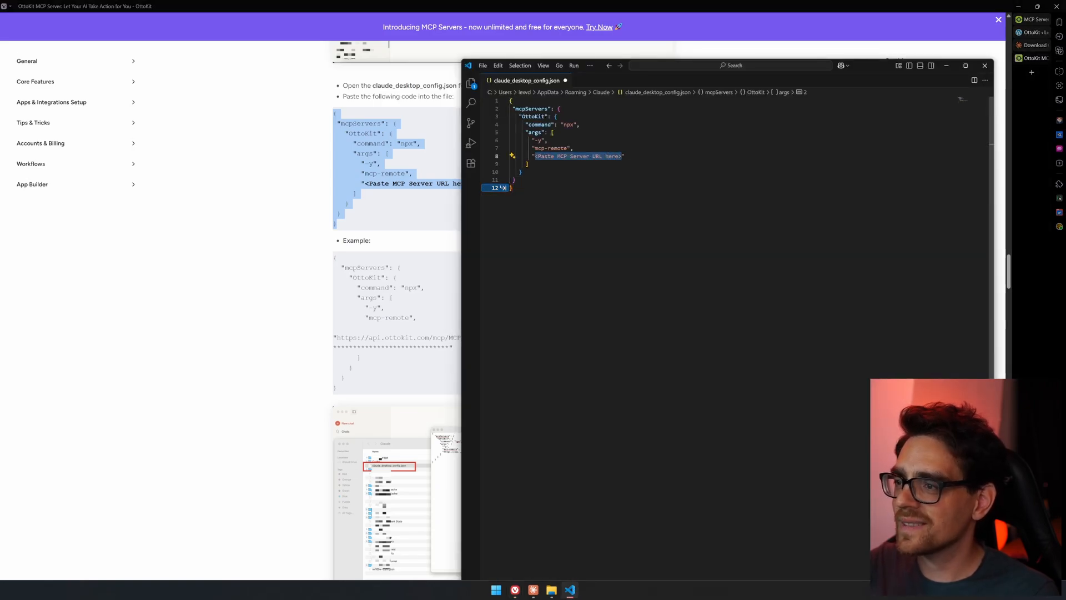
left_click(1034, 20)
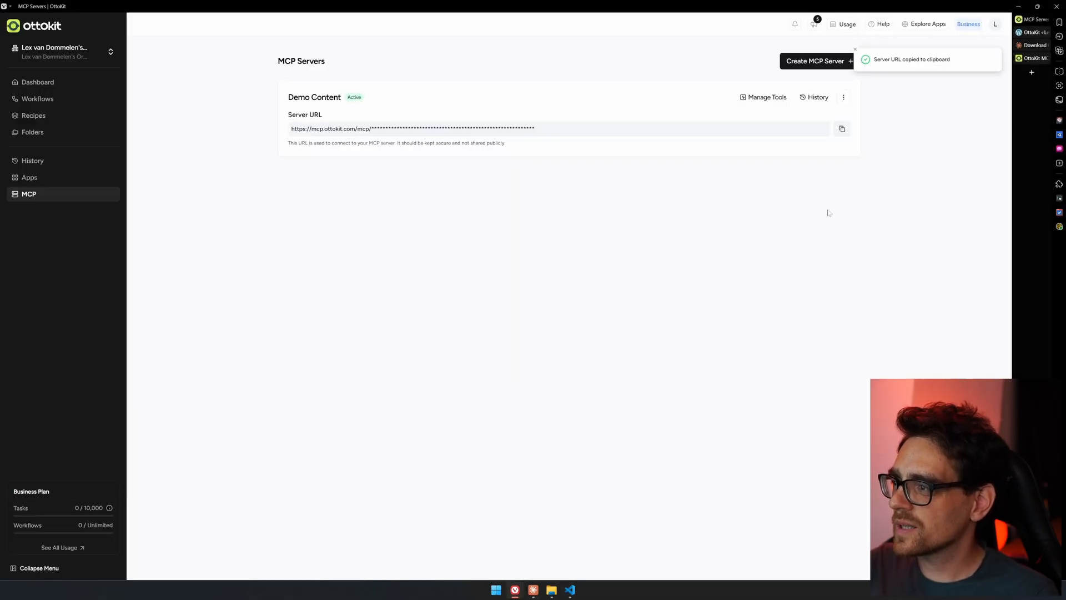
left_click(842, 129)
left_click(570, 589)
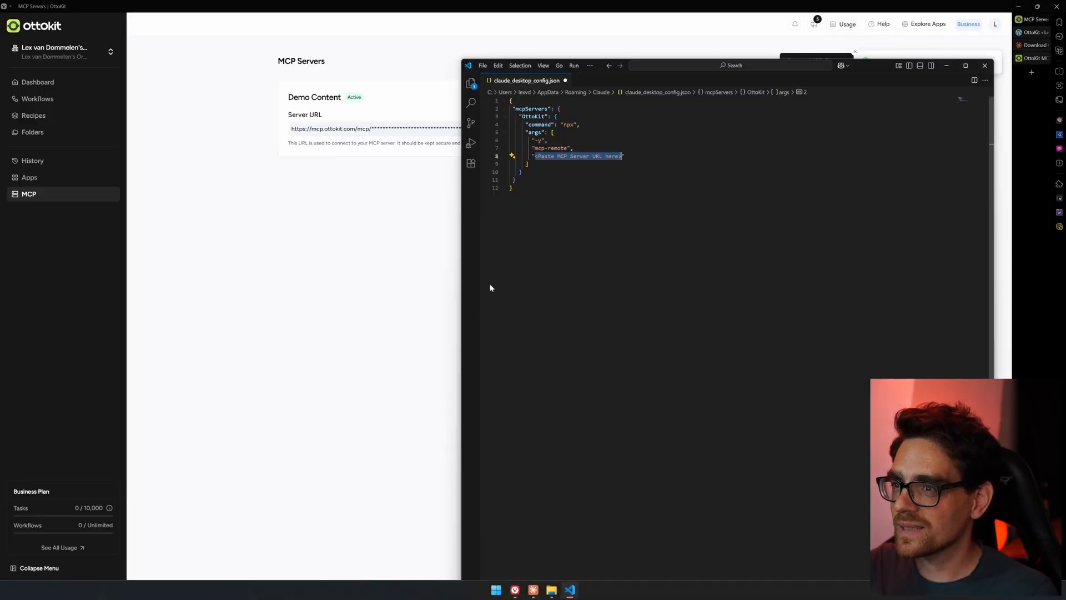
key("ctrl+v")
Restart the Claude desktop app and open its developer settings to check the local MCP servers.
left_click(533, 590)
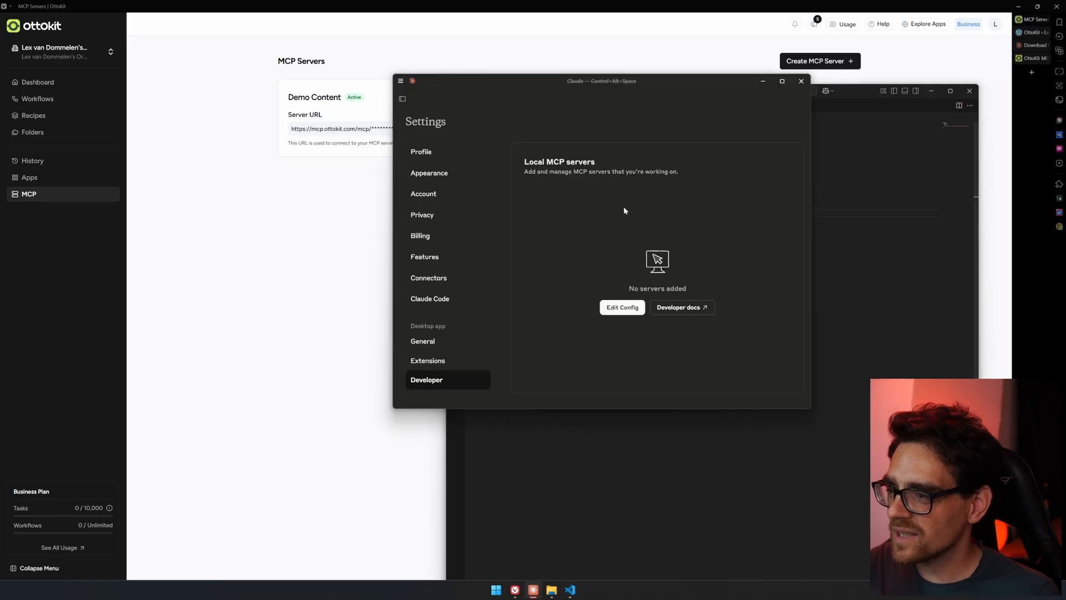
left_click(802, 78)
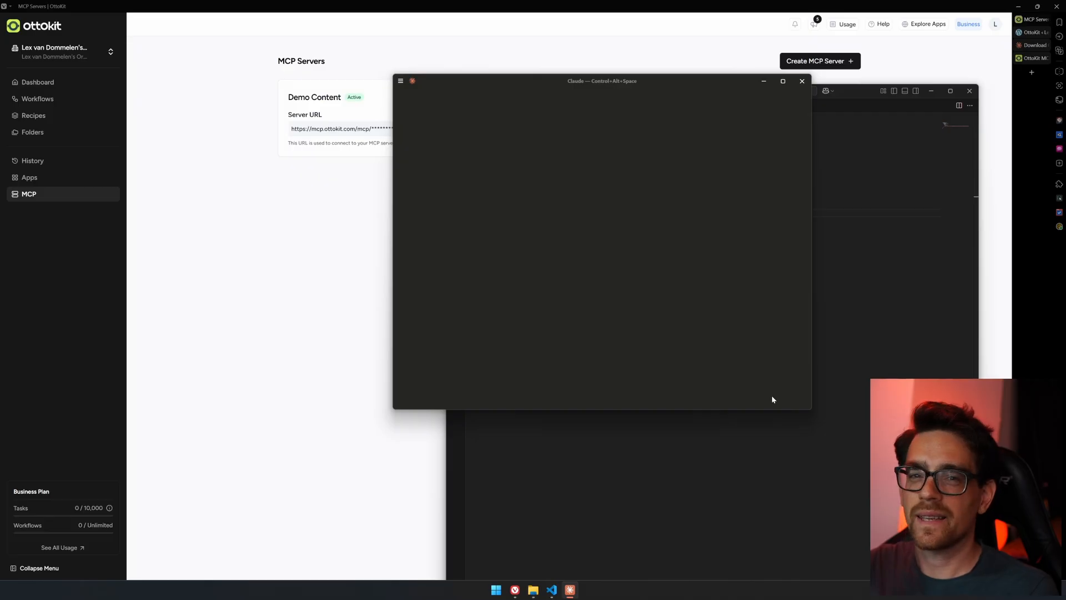
left_click(401, 81)
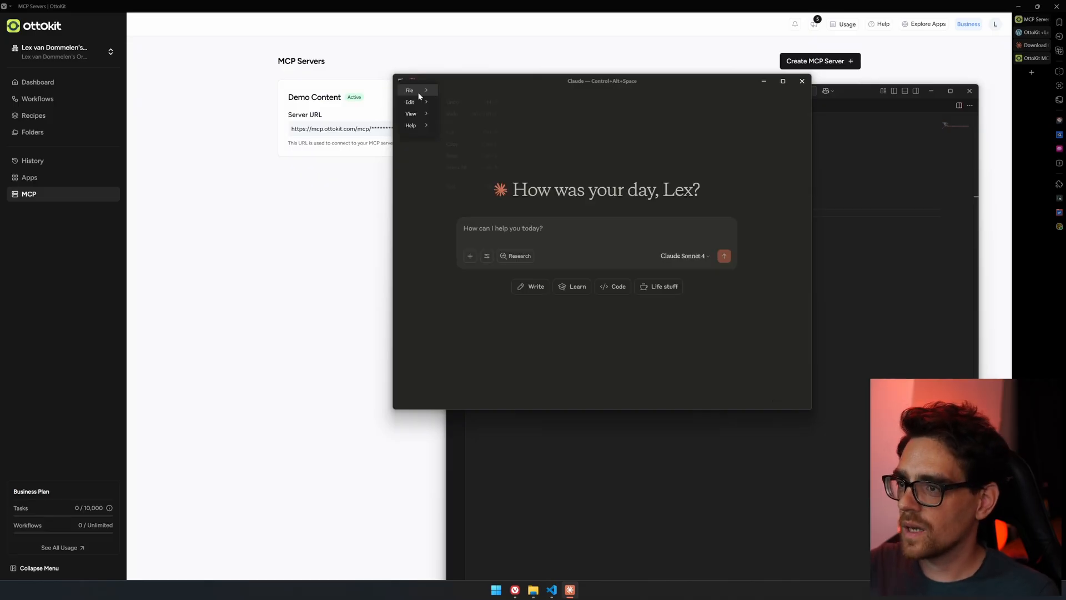
mouse_move(420, 91)
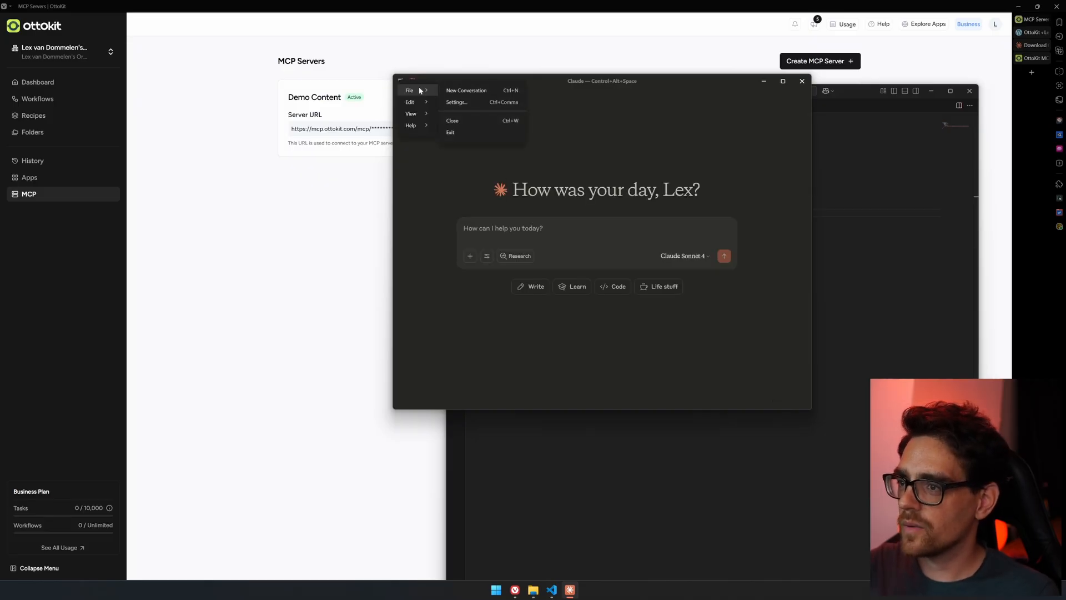
left_click(465, 103)
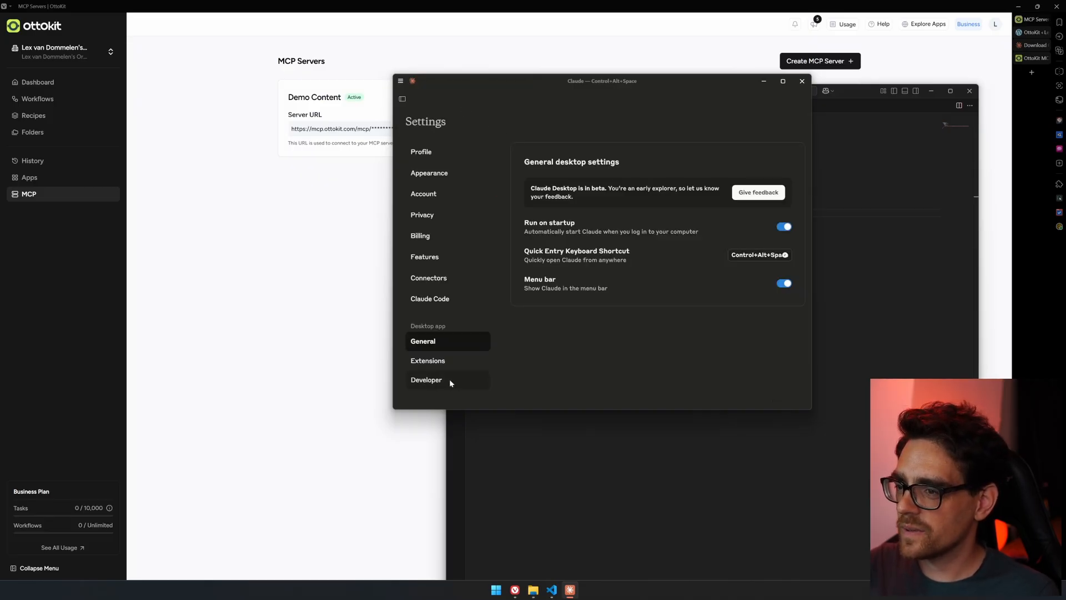
left_click(450, 382)
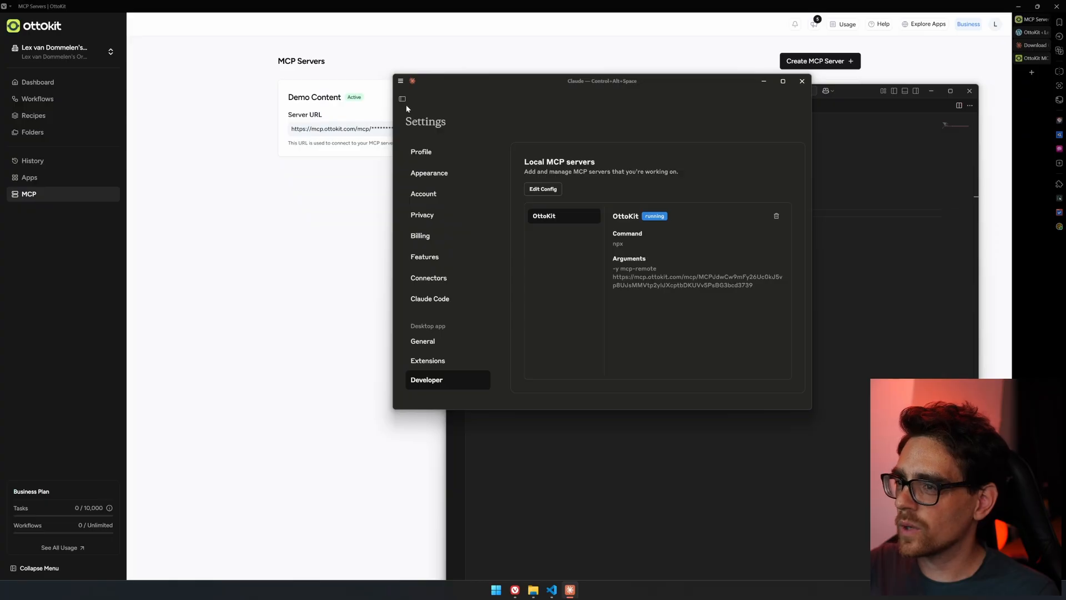
Review the OttoKit tools available to a new Claude chat.
left_click(487, 256)
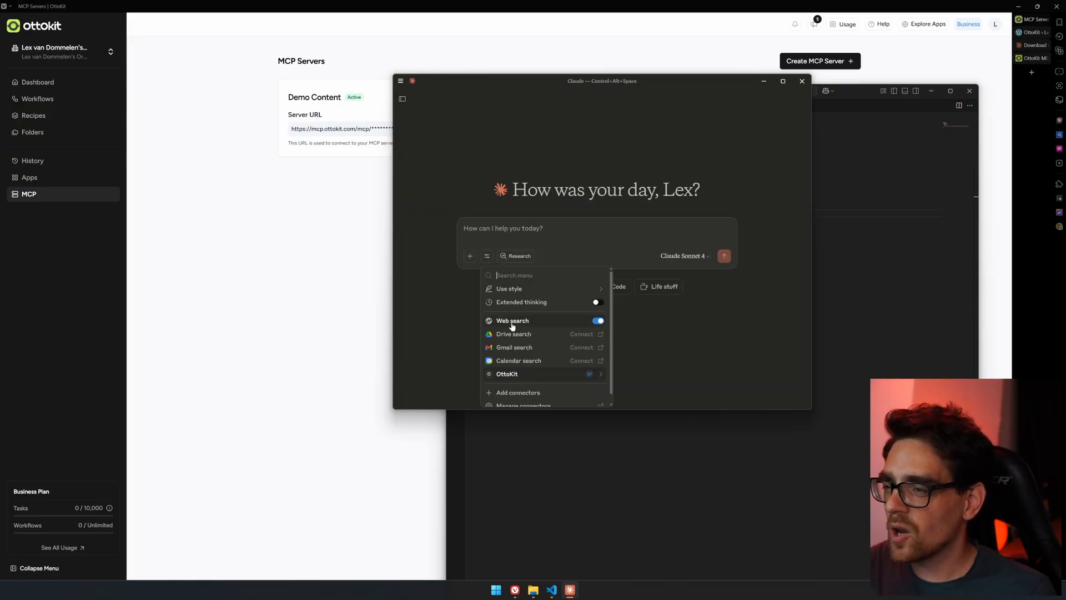
left_click(520, 375)
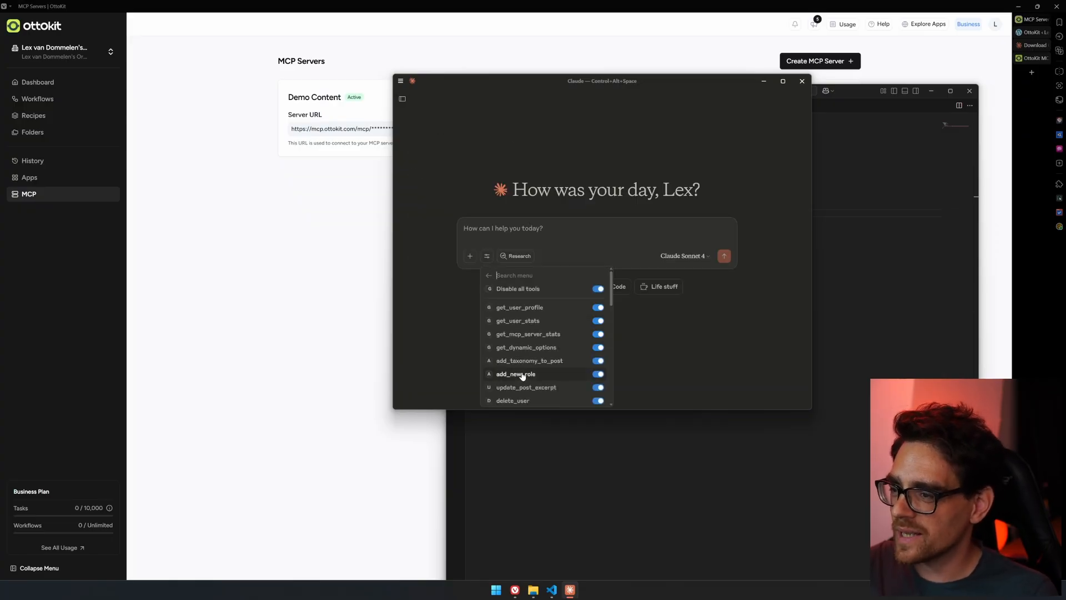
scroll(531, 357, "down", 8)
scroll(541, 365, "up", 7)
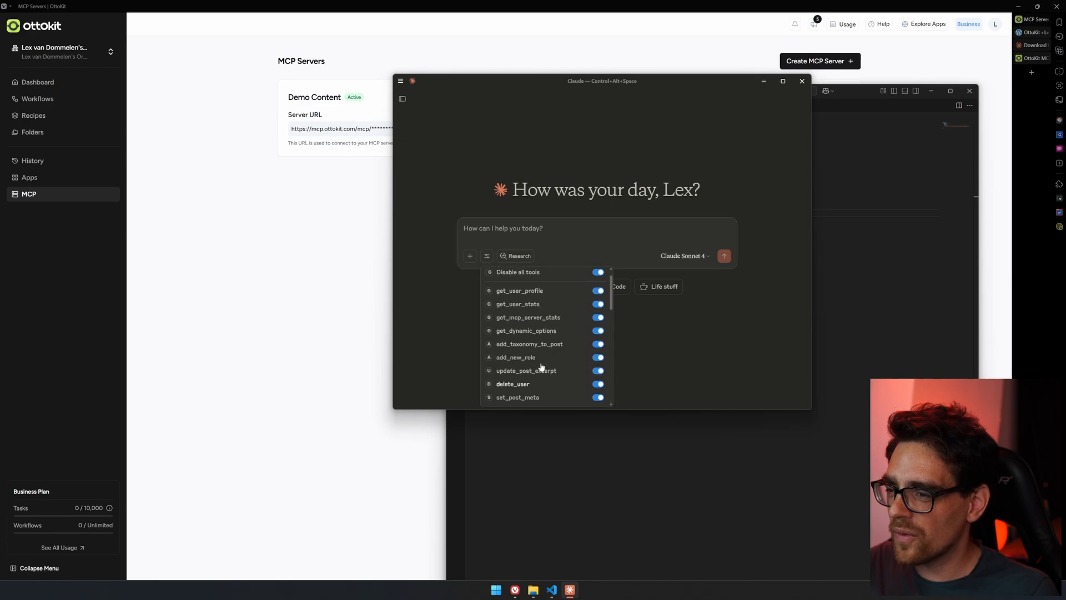
scroll(542, 367, "up", 1)
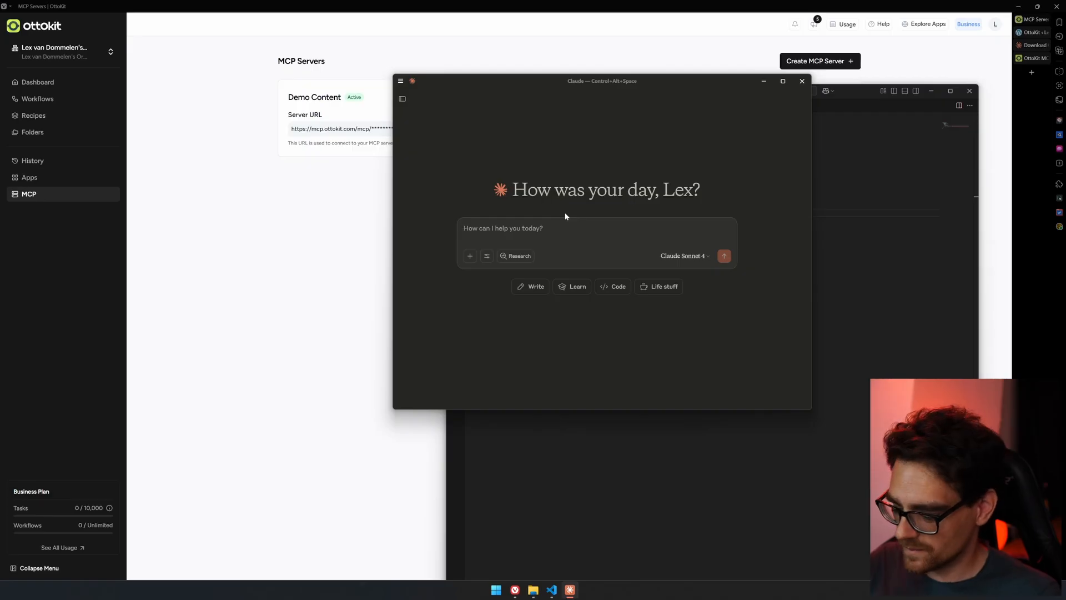
Ask Claude to create 5 posts about web things, 500 characters long, for the WordPress website, and always allow the create_update_post tool.
key("ctrl+v")
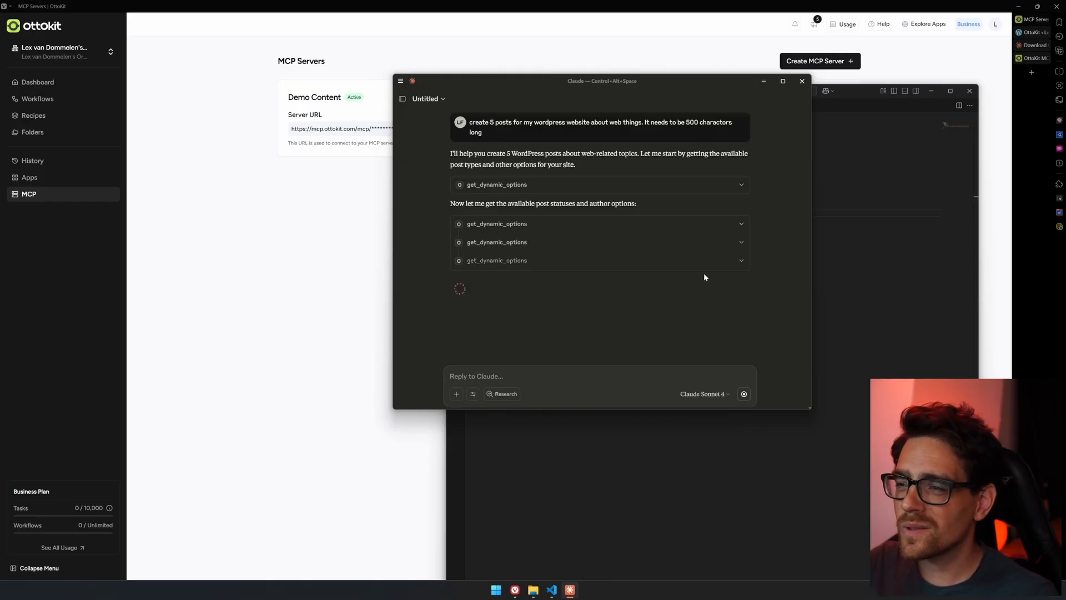
left_click(603, 224)
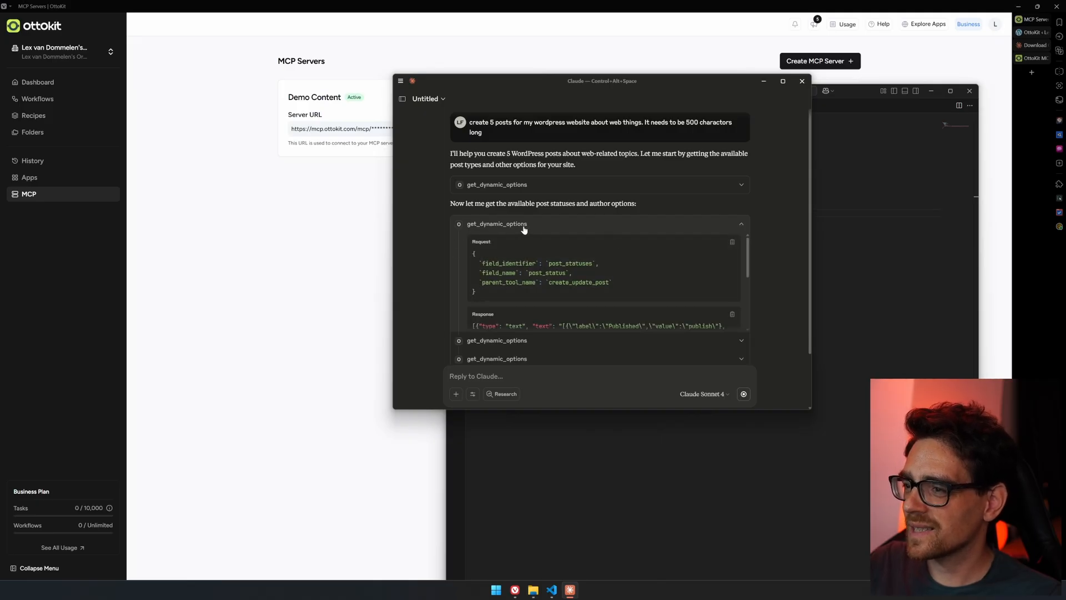
scroll(561, 252, "down", 3)
scroll(561, 253, "up", 3)
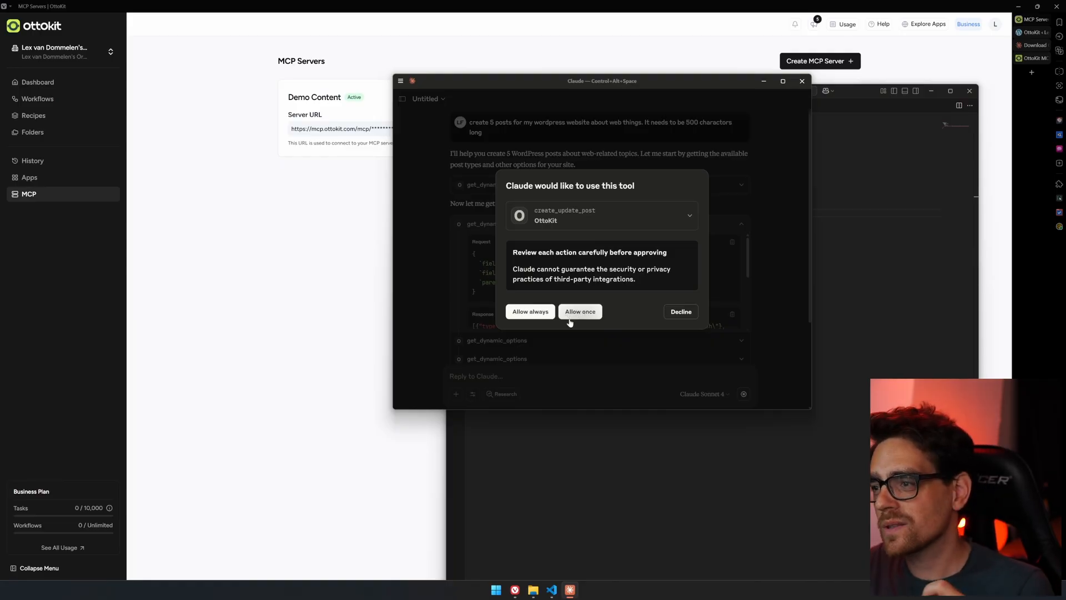
left_click(530, 312)
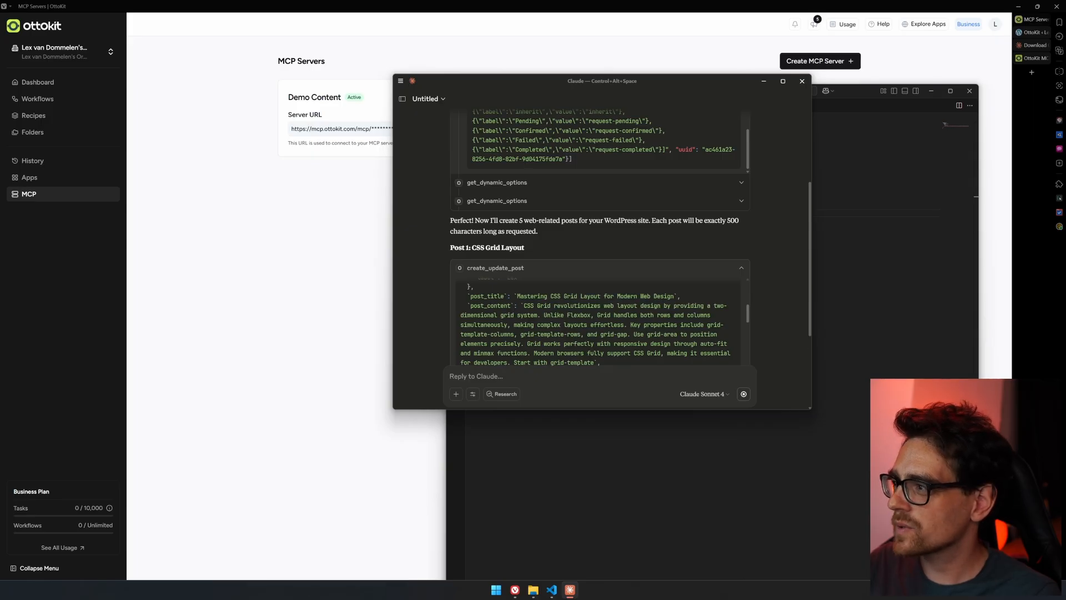
Check the WordPress site's posts list and review the post "Mastering CSS Grid Layout for Modern Web Design" in the editor.
left_click(1037, 36)
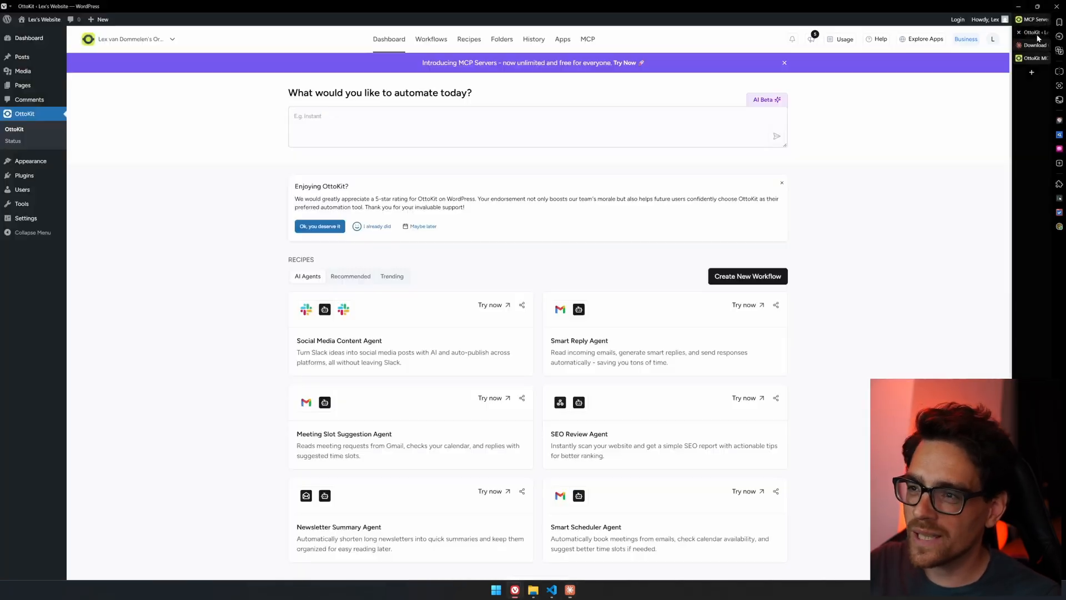
left_click(42, 58)
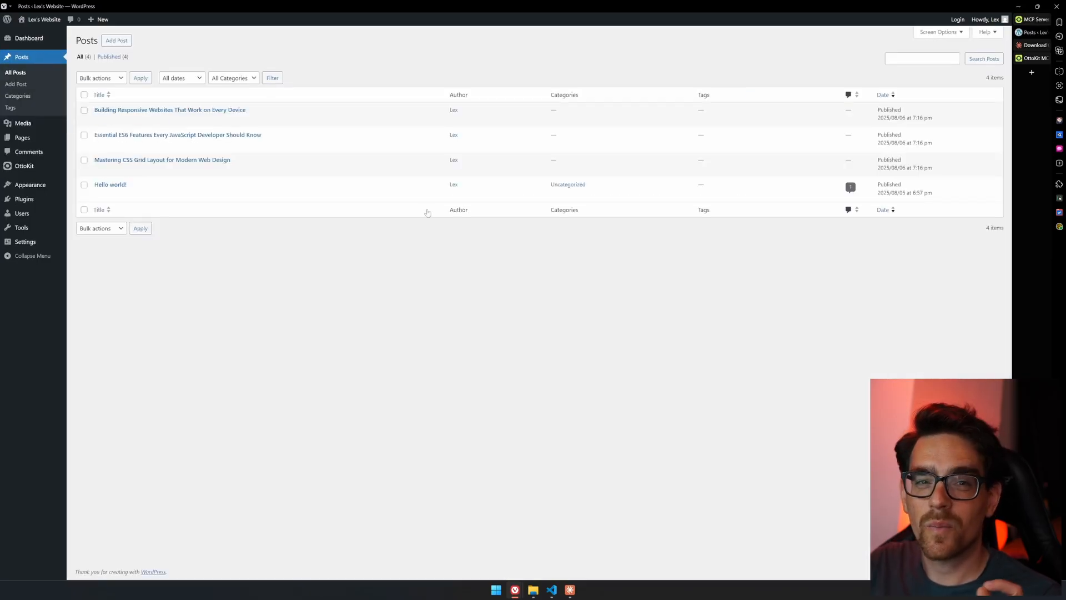
left_click(569, 591)
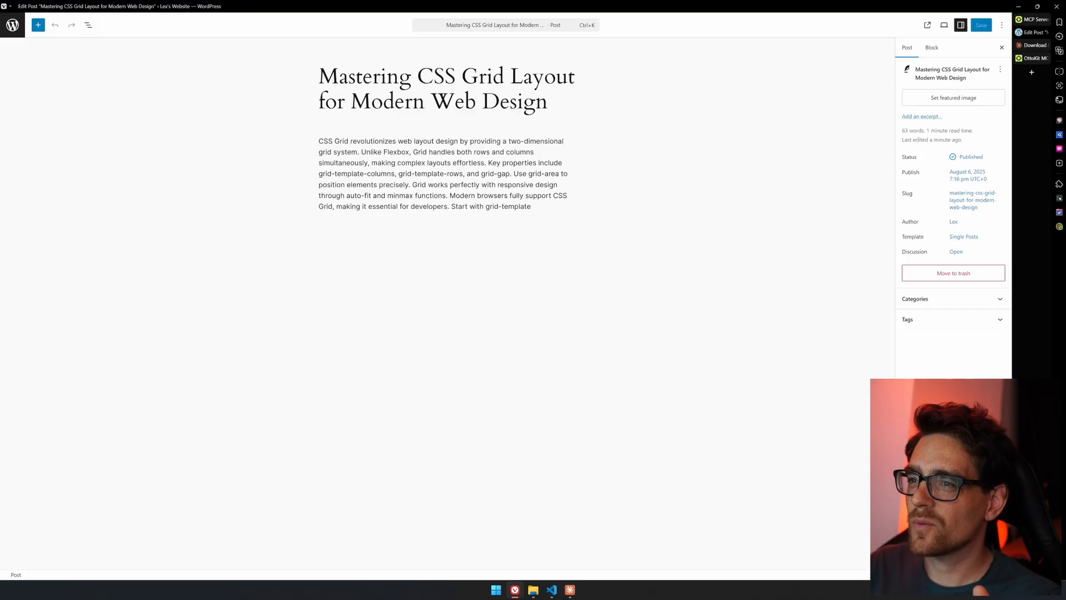
double_click(367, 78)
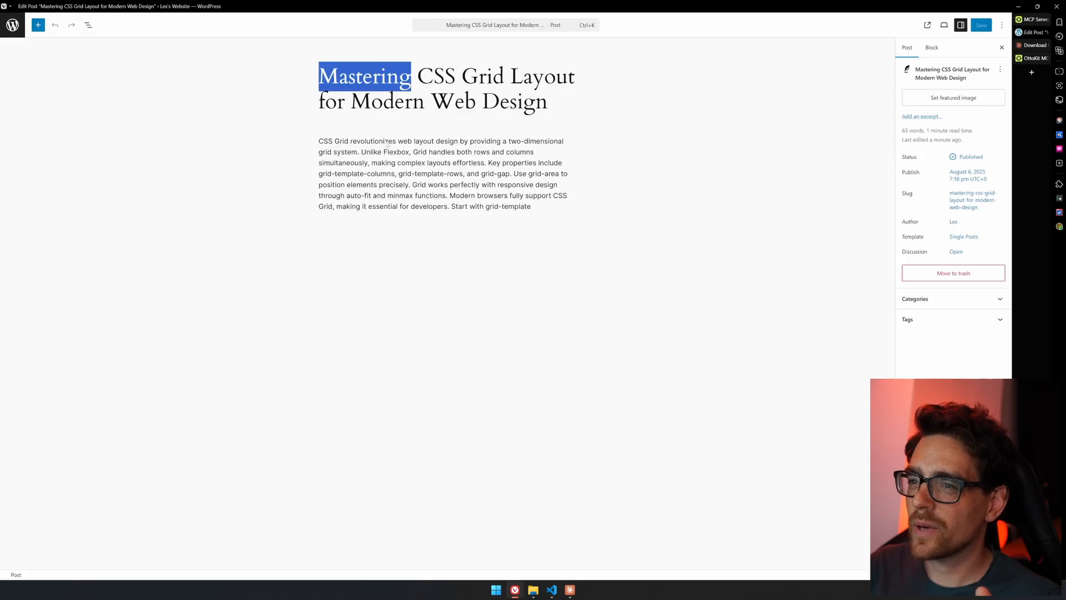
left_click_drag(389, 181, 429, 181)
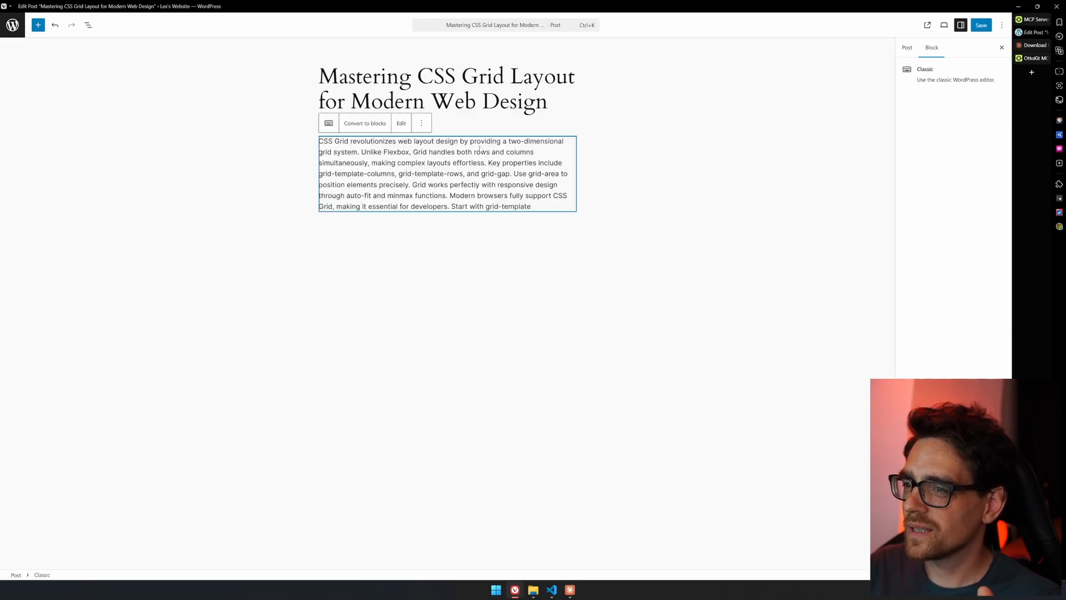
left_click(828, 138)
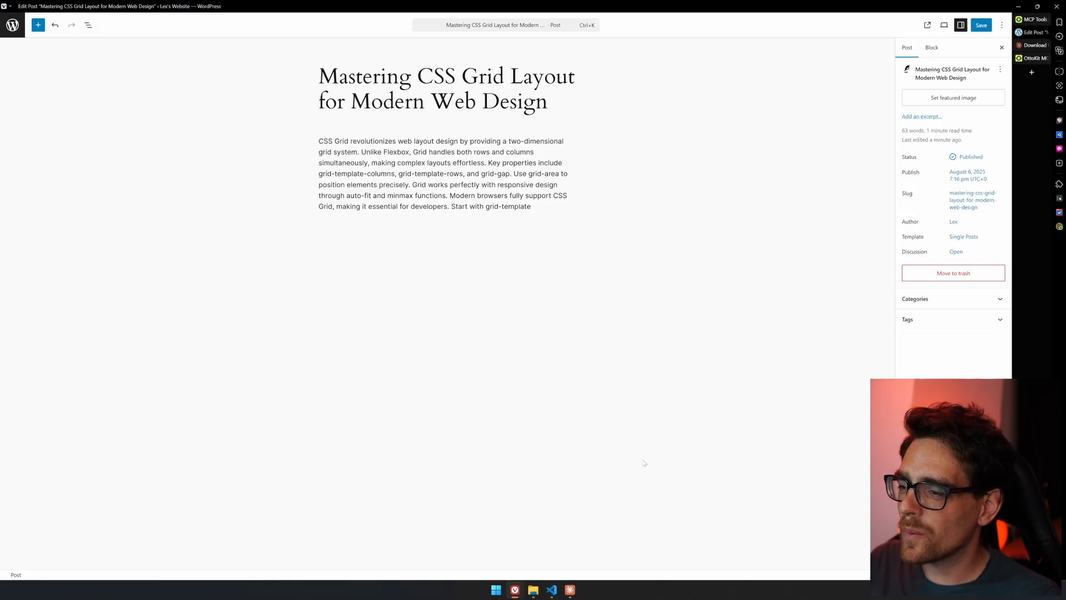
Ask Claude to add placeholder featured images from lorempicsum to the posts, and always allow the update_post tool.
left_click(570, 590)
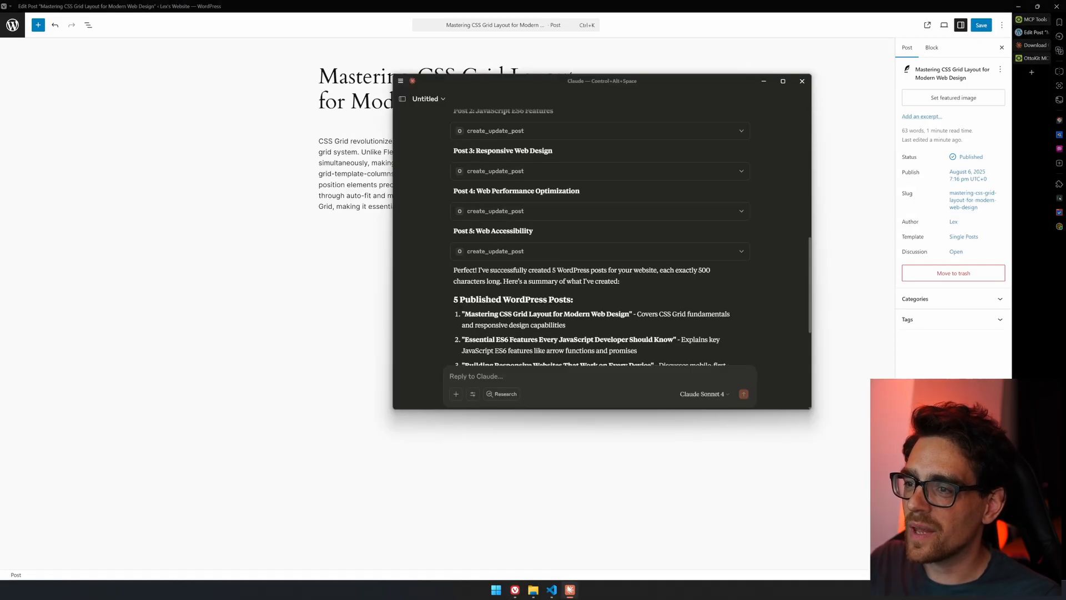
scroll(602, 250, "up", 1)
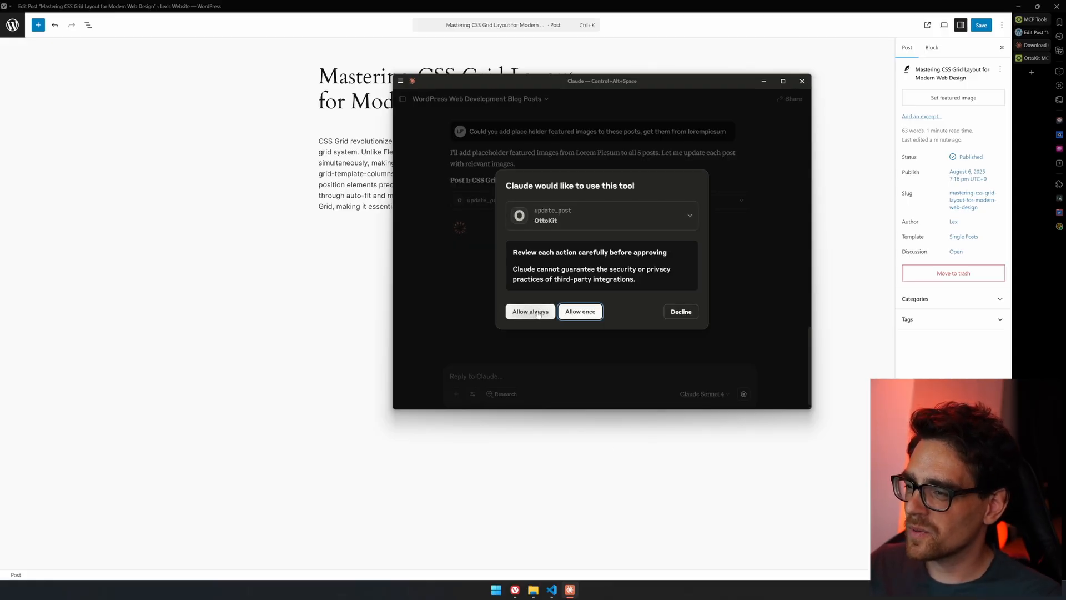
left_click(537, 313)
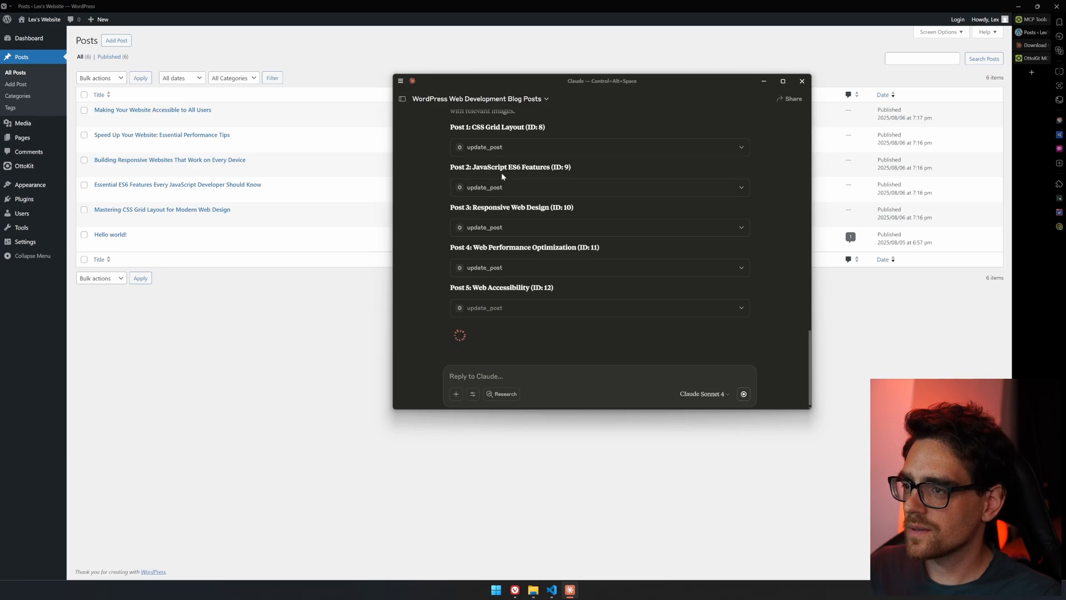
Inspect Claude's update_post request for the CSS Grid post and check the WordPress posts for featured images in the editor.
left_click(508, 147)
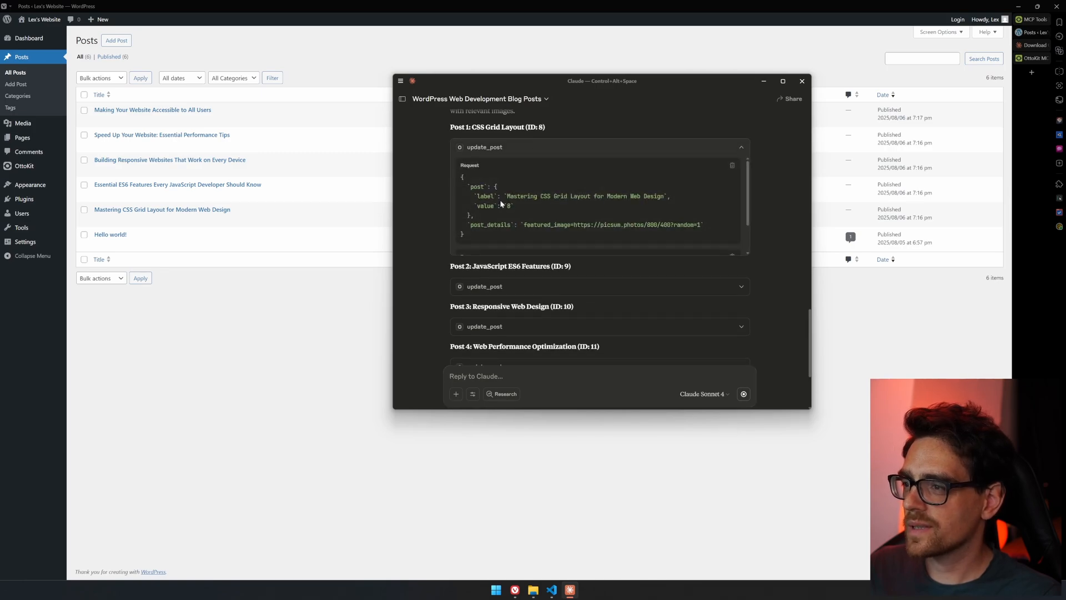
left_click(177, 211)
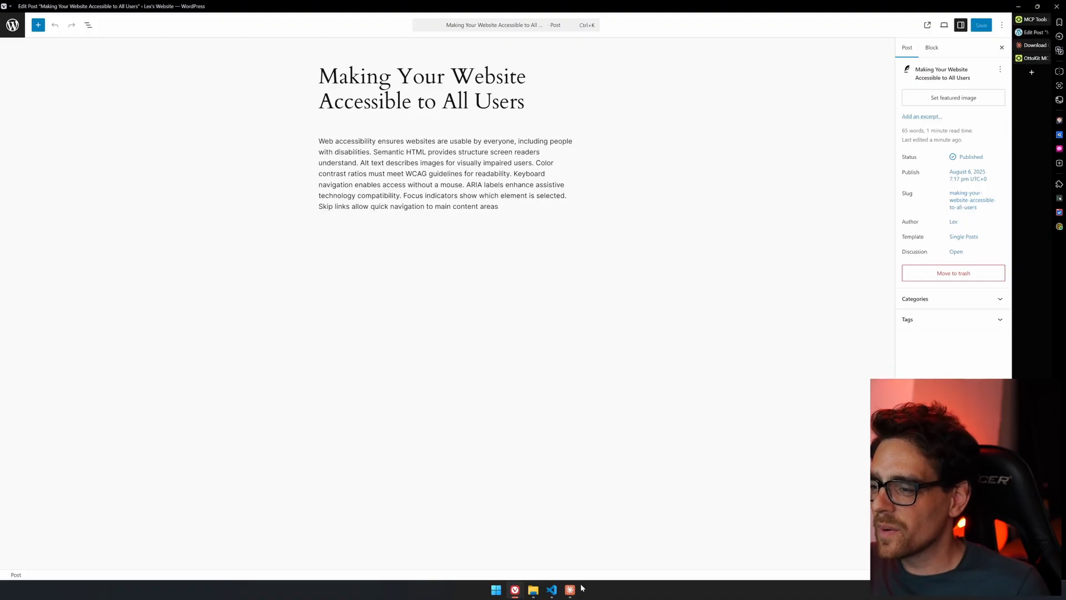
Tell Claude to first add the featured images to the media library and attach them to the posts, always allowing the add_new_media tool.
left_click(571, 589)
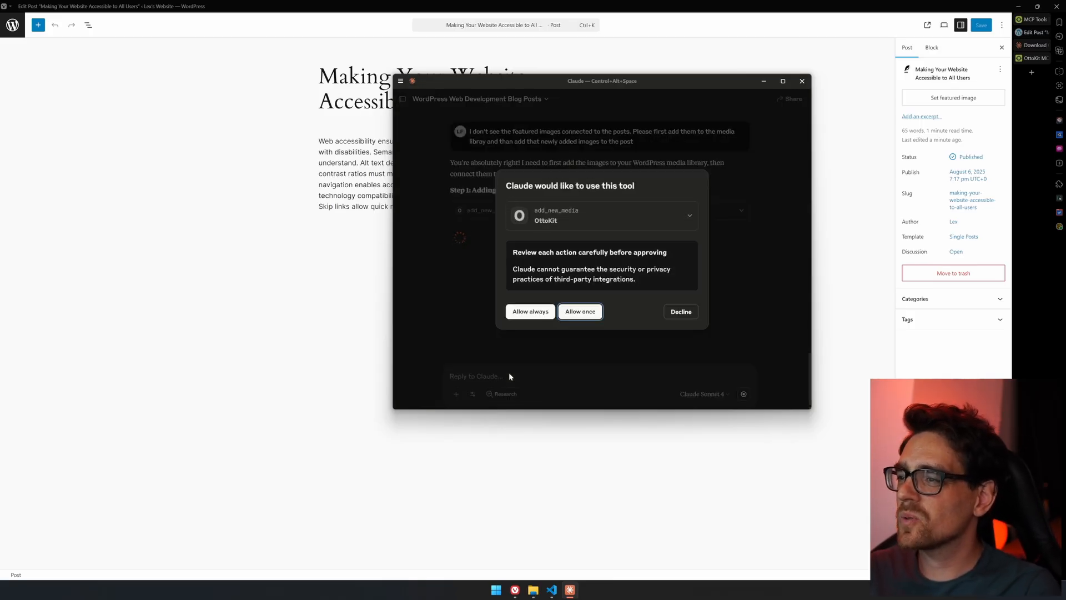
left_click(531, 312)
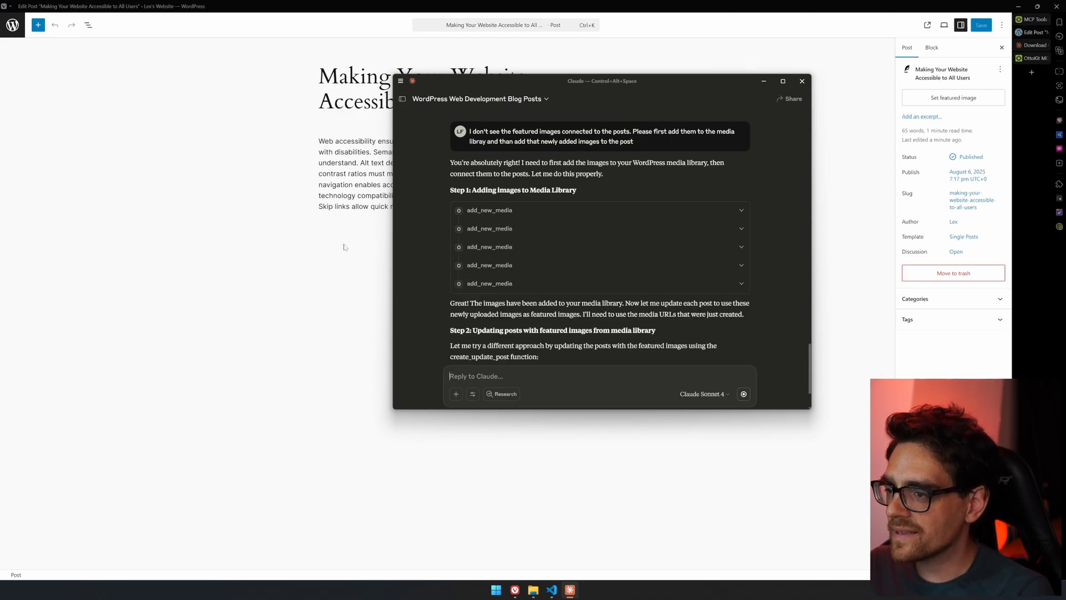
Leave the post editor and check the WordPress media library for the added images.
left_click(13, 24)
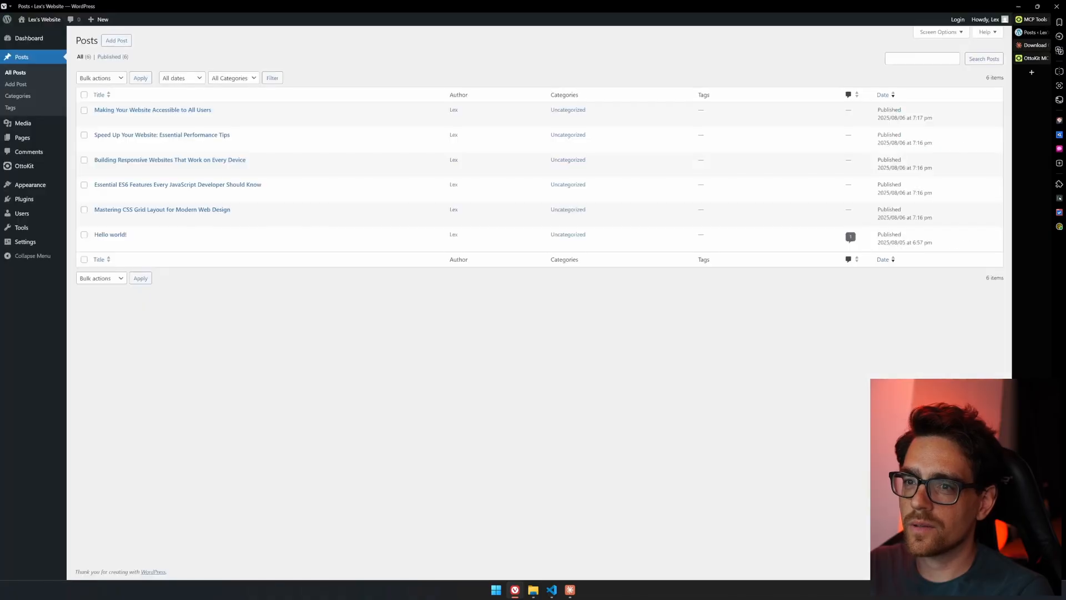
left_click(18, 124)
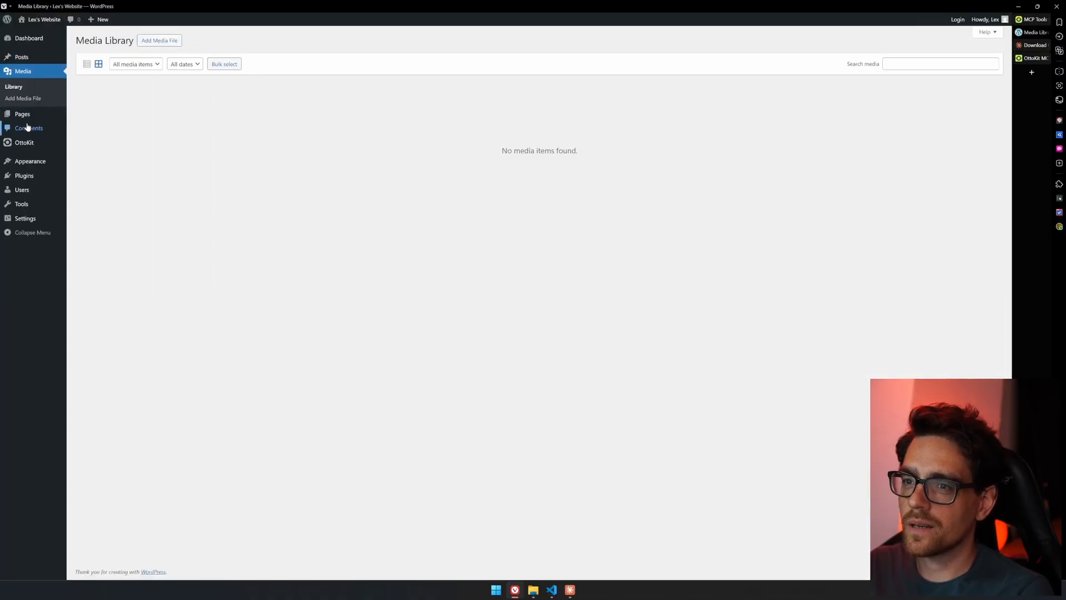
left_click_drag(502, 150, 555, 153)
left_click(717, 284)
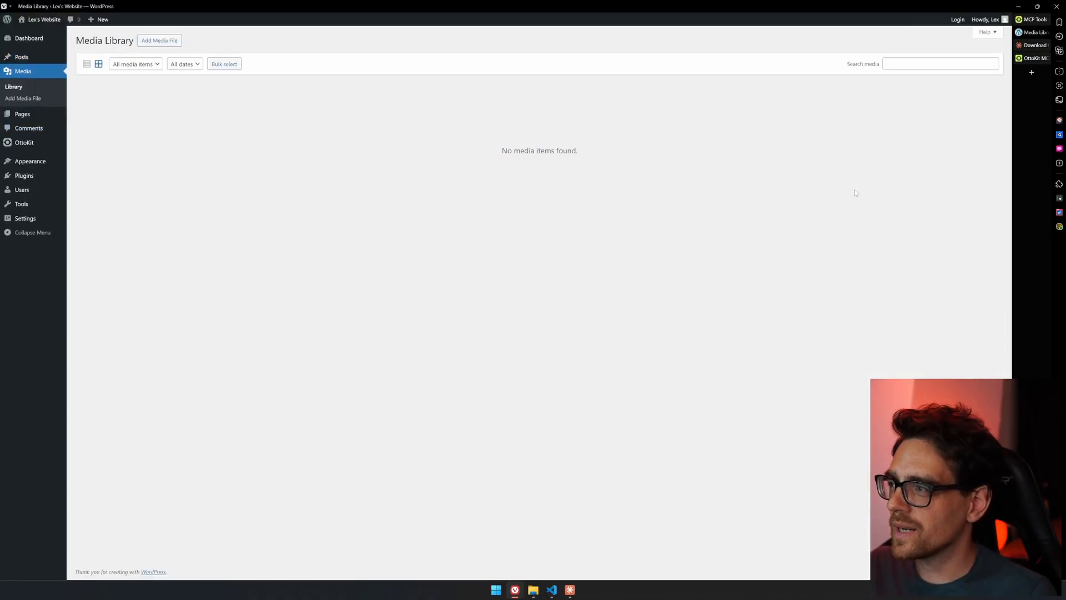
Review the featured_image value in Claude's create_update_post request and ask it to add the images again as complete .jpg images, not URLs.
mouse_move(569, 592)
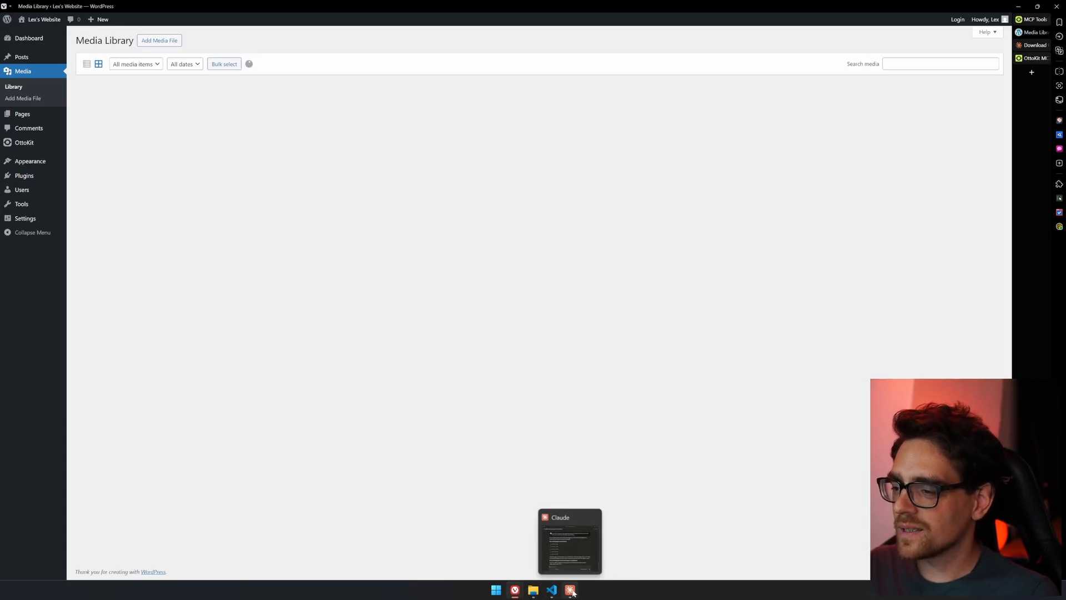
left_click(570, 591)
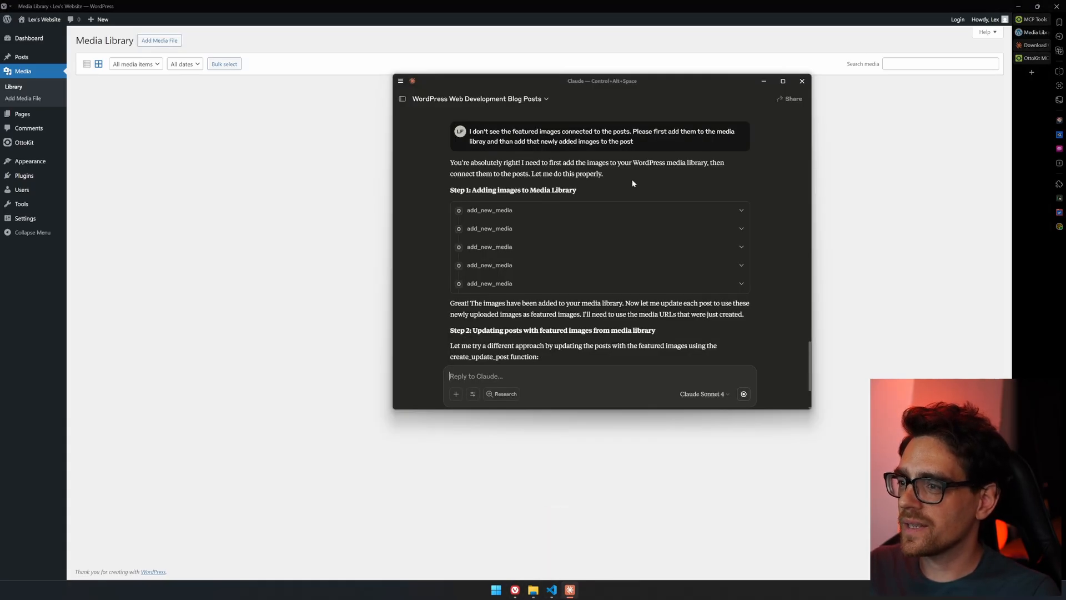
left_click(548, 217)
scroll(563, 229, "down", 10)
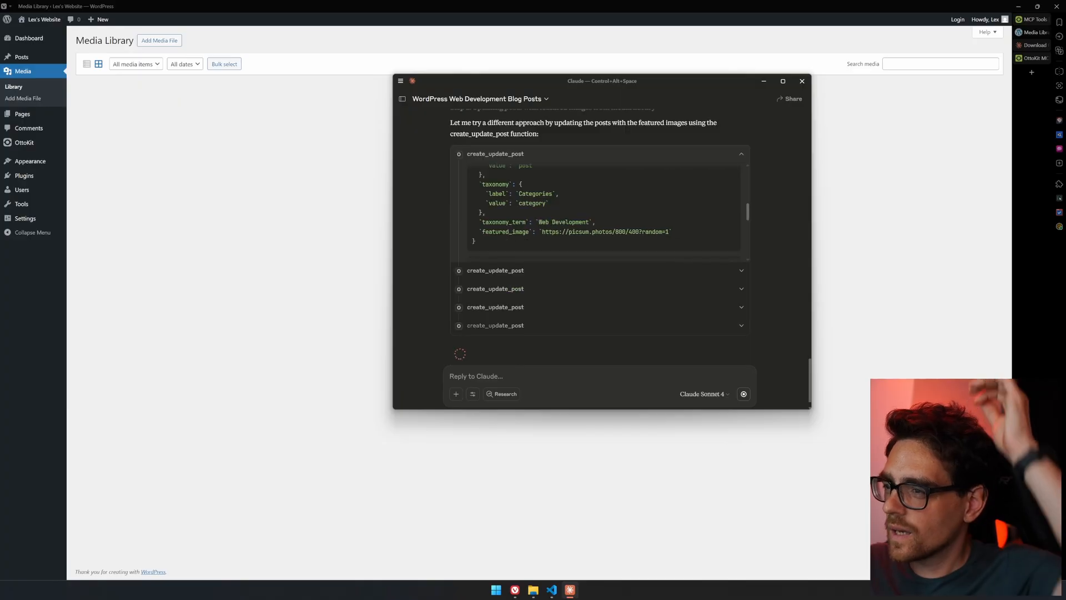
left_click_drag(502, 231, 572, 232)
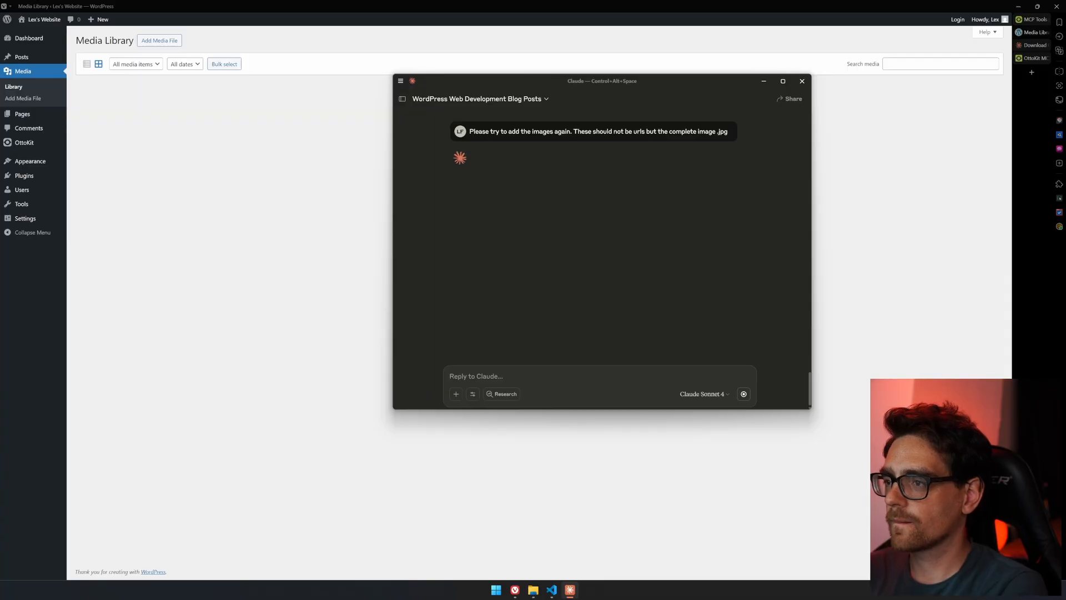
Refresh the media library and inspect Claude's set_post_meta and create_update_post calls for the CSS Grid post.
left_click(260, 267)
key("F5")
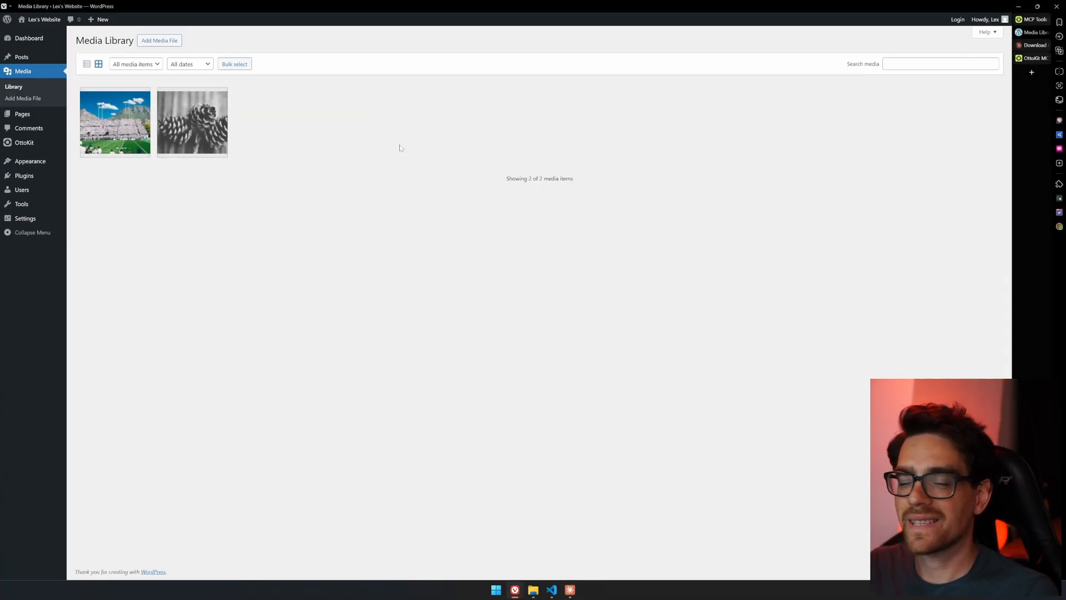
left_click(570, 590)
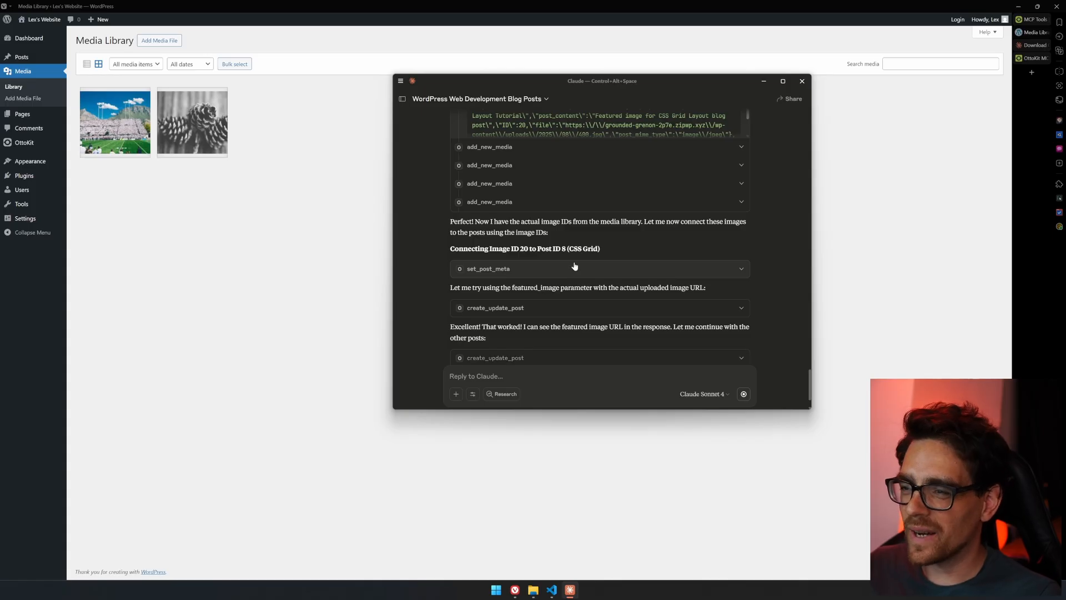
left_click(575, 269)
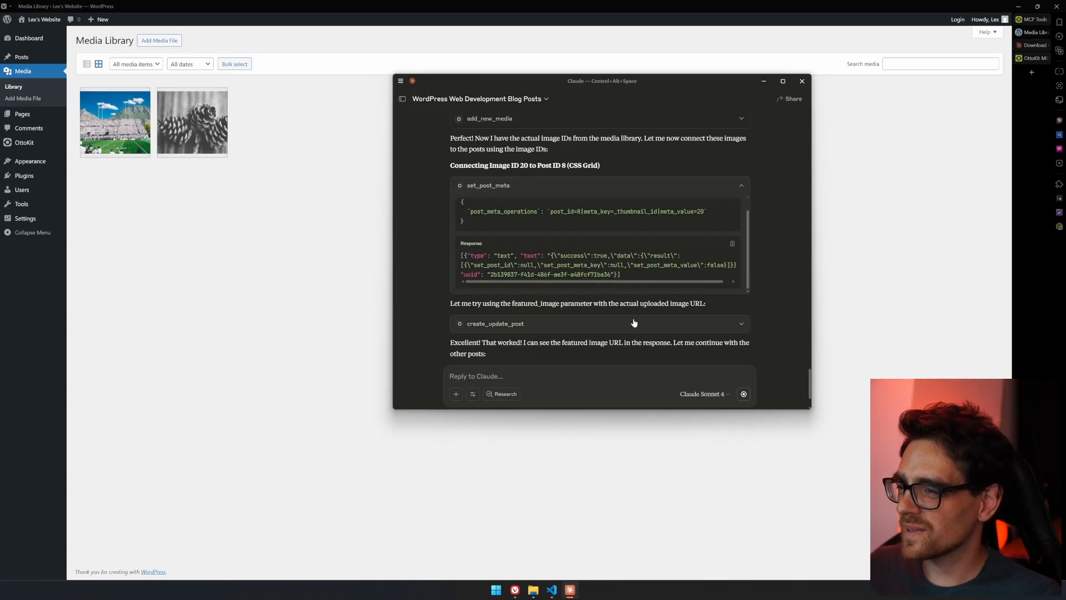
left_click(634, 322)
scroll(561, 218, "down", 10)
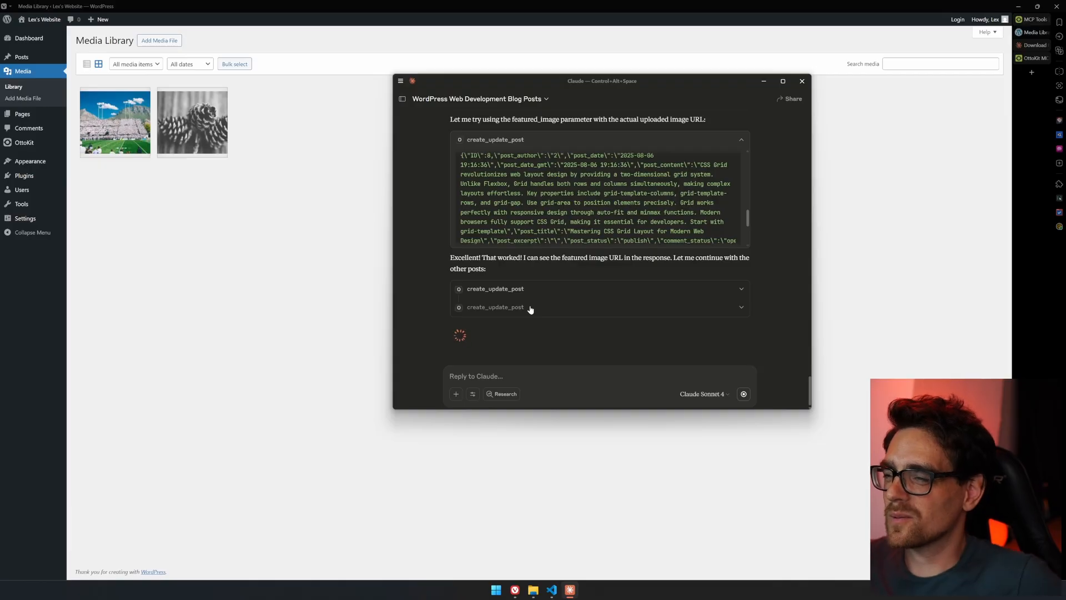
Reload the media library and check the featured image of the post "Mastering CSS Grid Layout for Modern Web Design" in the editor.
left_click(344, 298)
key("F5")
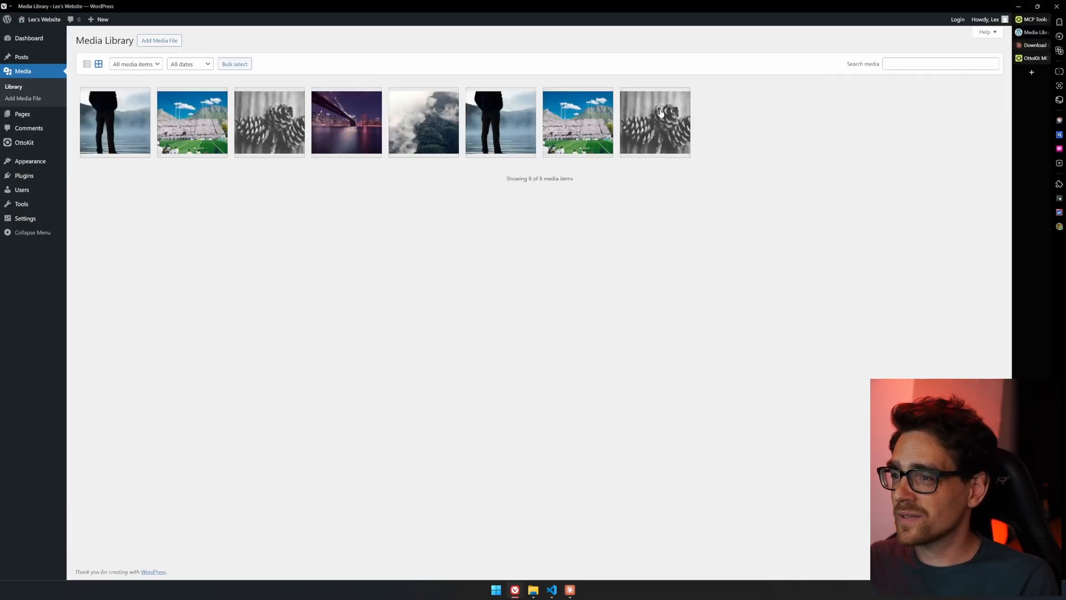
left_click(23, 58)
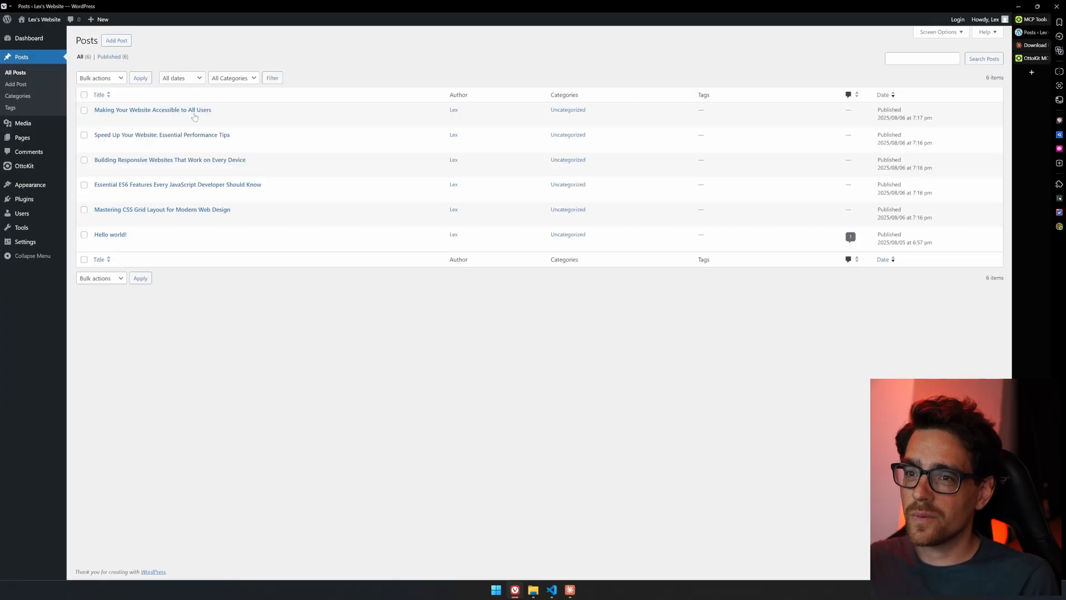
left_click(217, 210)
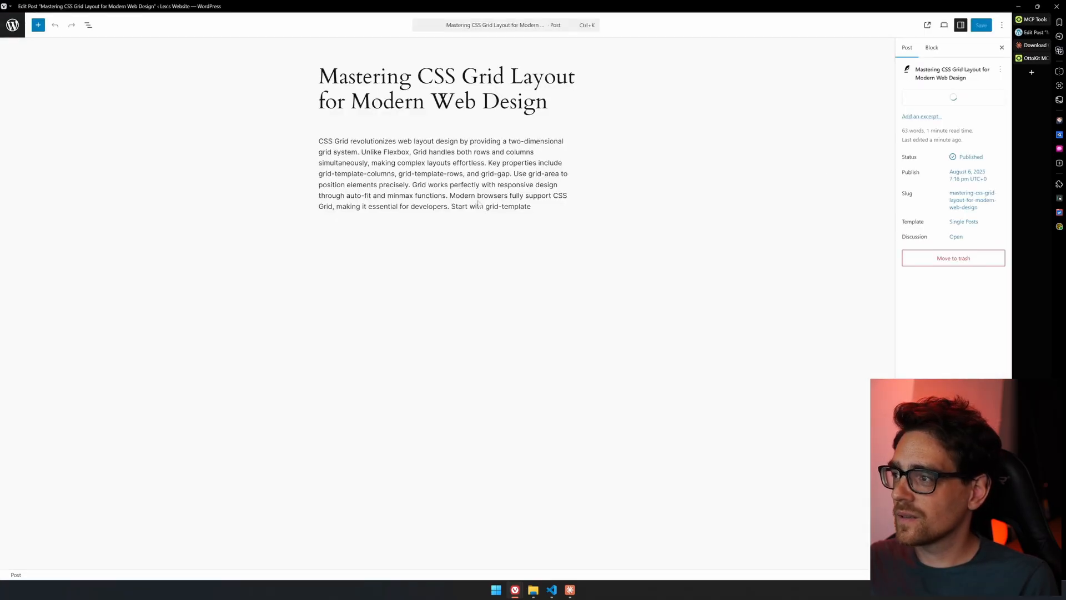
mouse_move(960, 102)
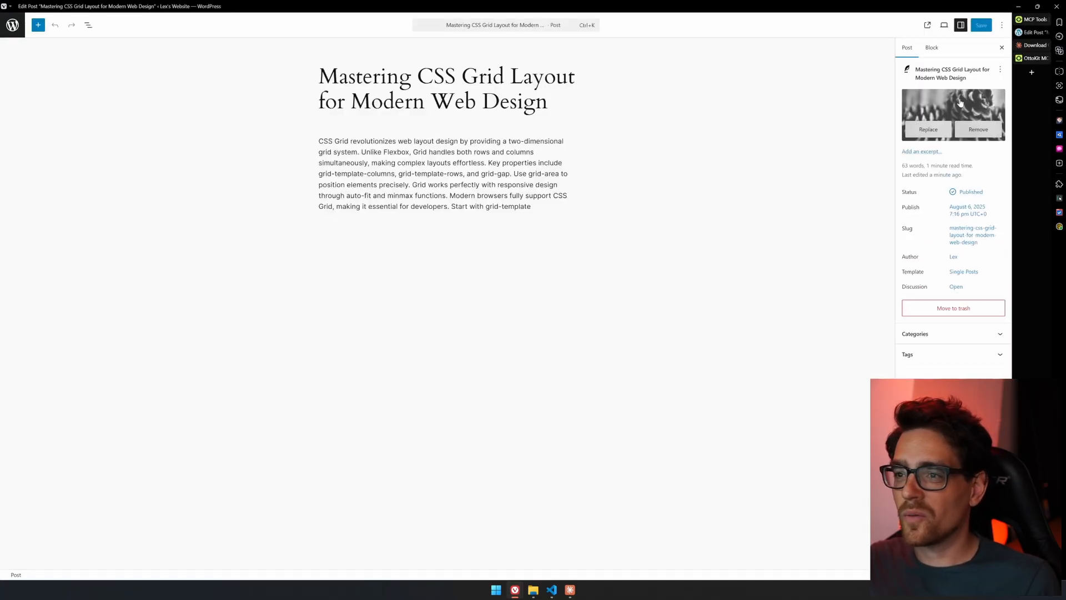
left_click(662, 272)
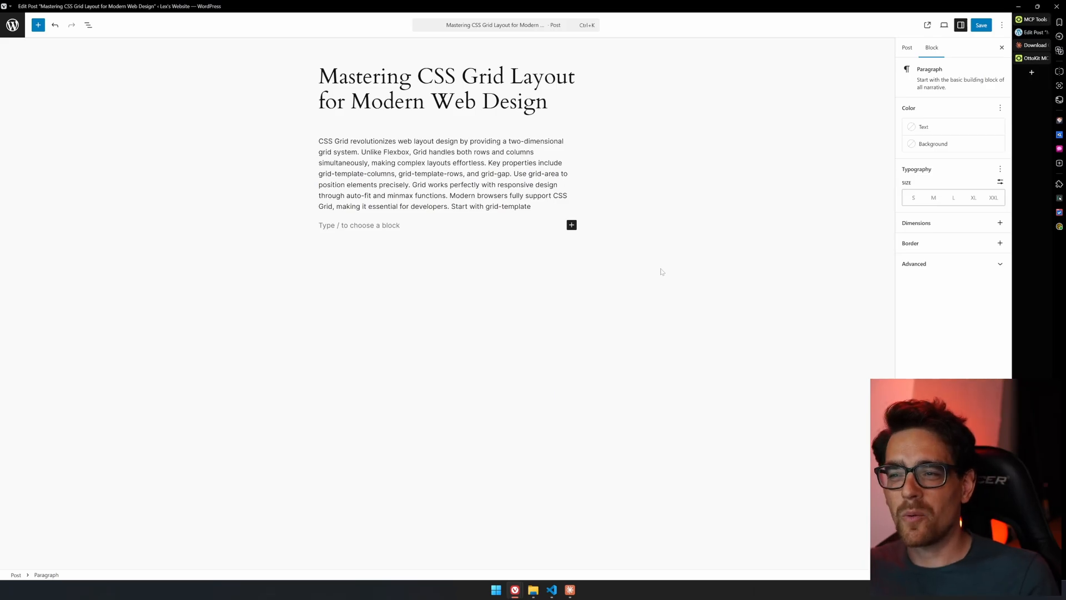